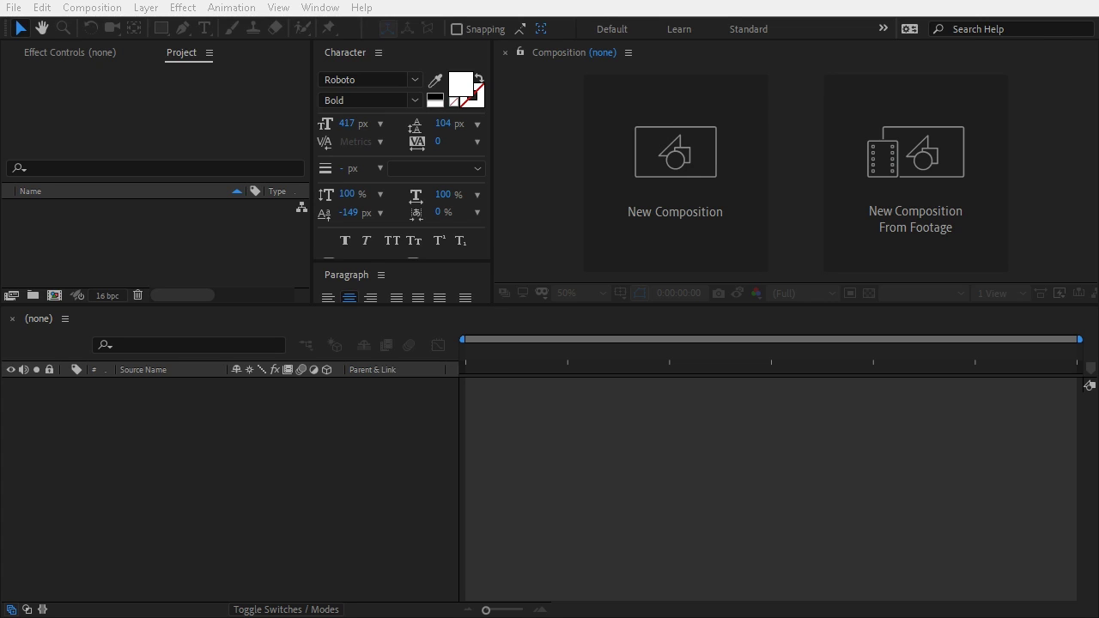
# Step: Create a new composition with the default 1280×720 settings
pyautogui.click(79, 10)
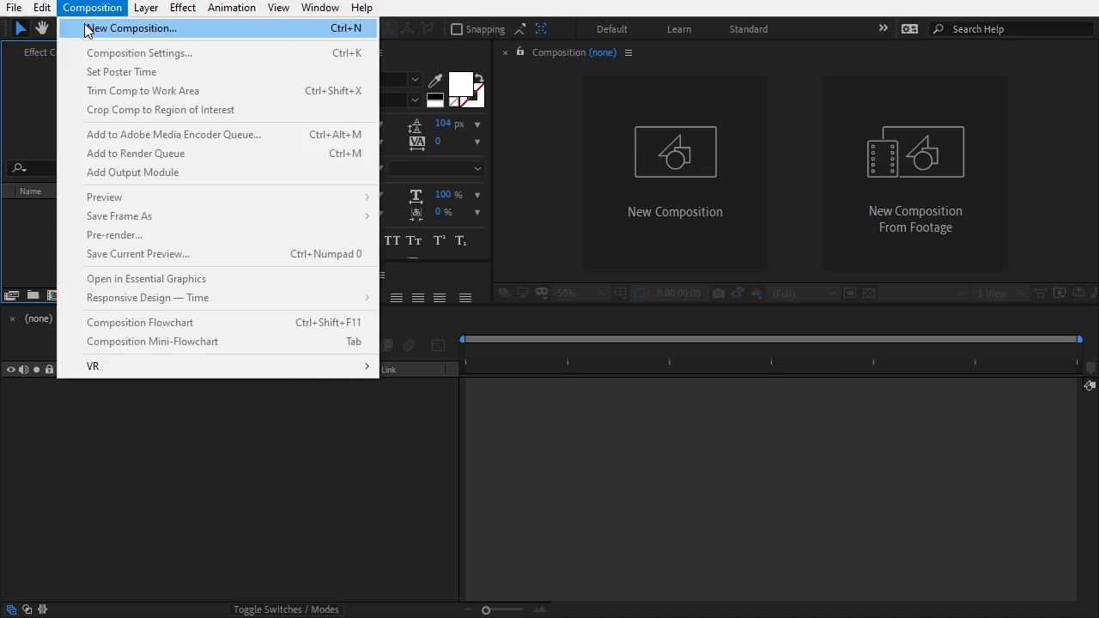
pyautogui.click(86, 29)
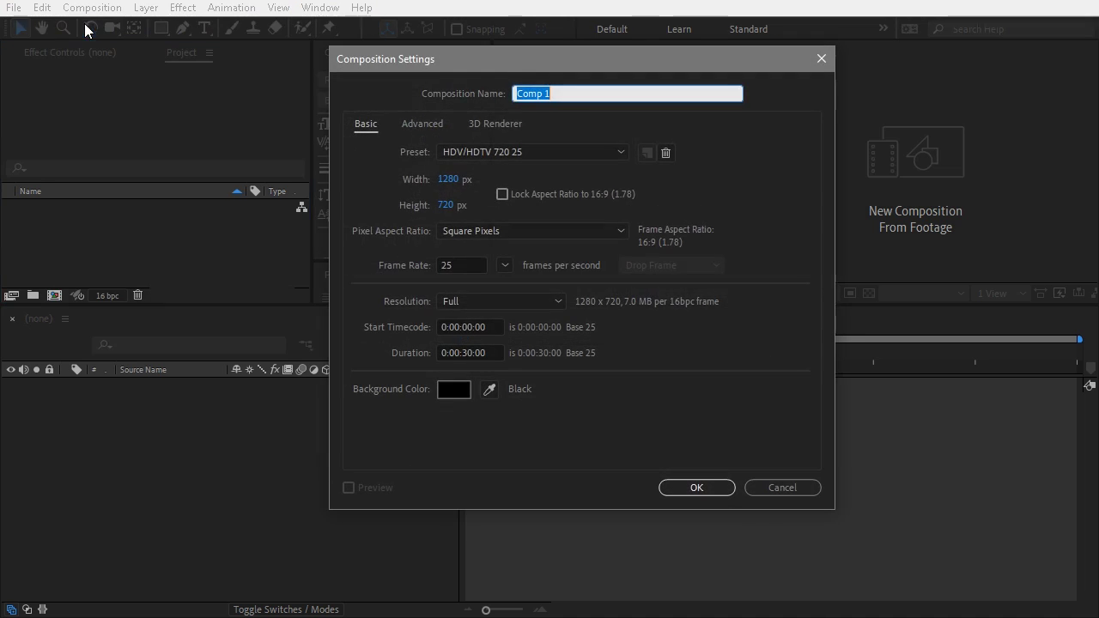
pyautogui.click(696, 488)
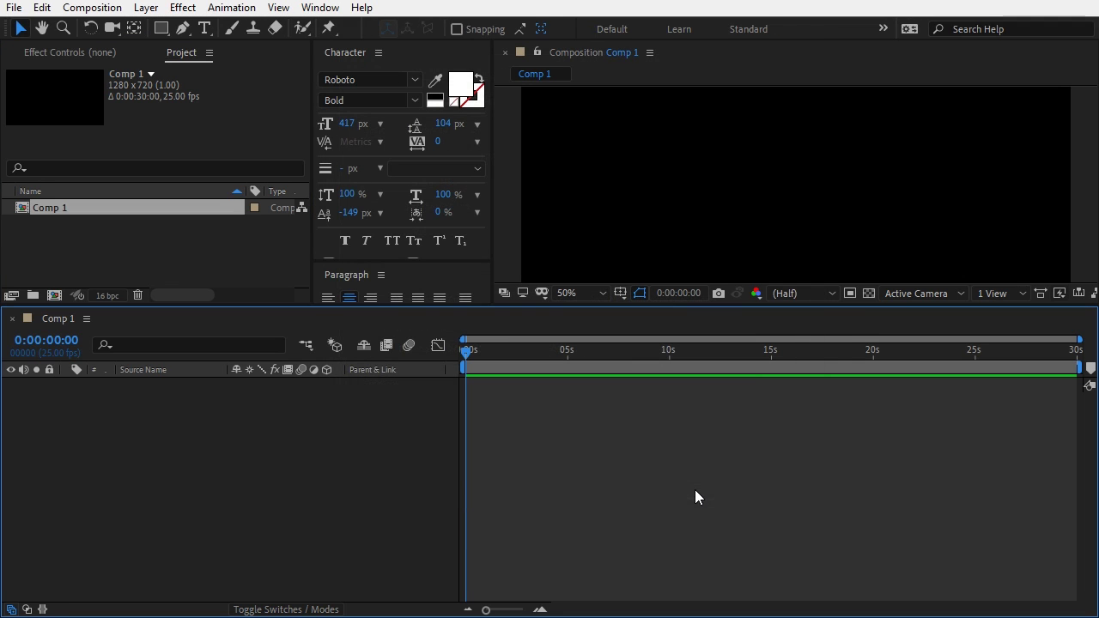
# Step: Add a text layer reading TEST to the composition
pyautogui.rightClick(310, 411)
pyautogui.moveTo(411, 229)
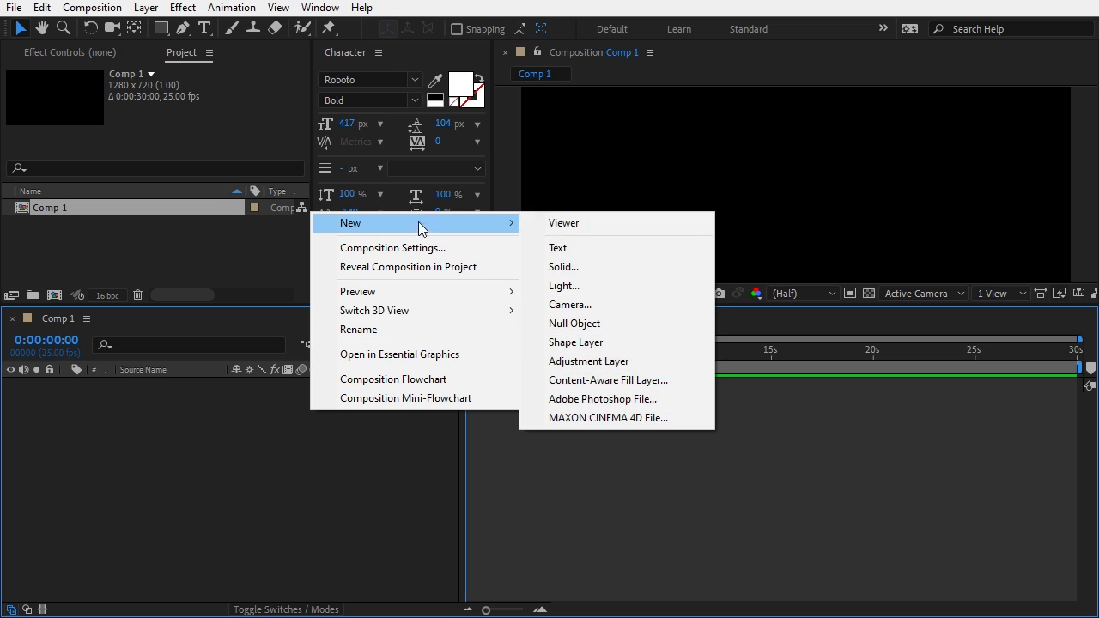
pyautogui.click(588, 246)
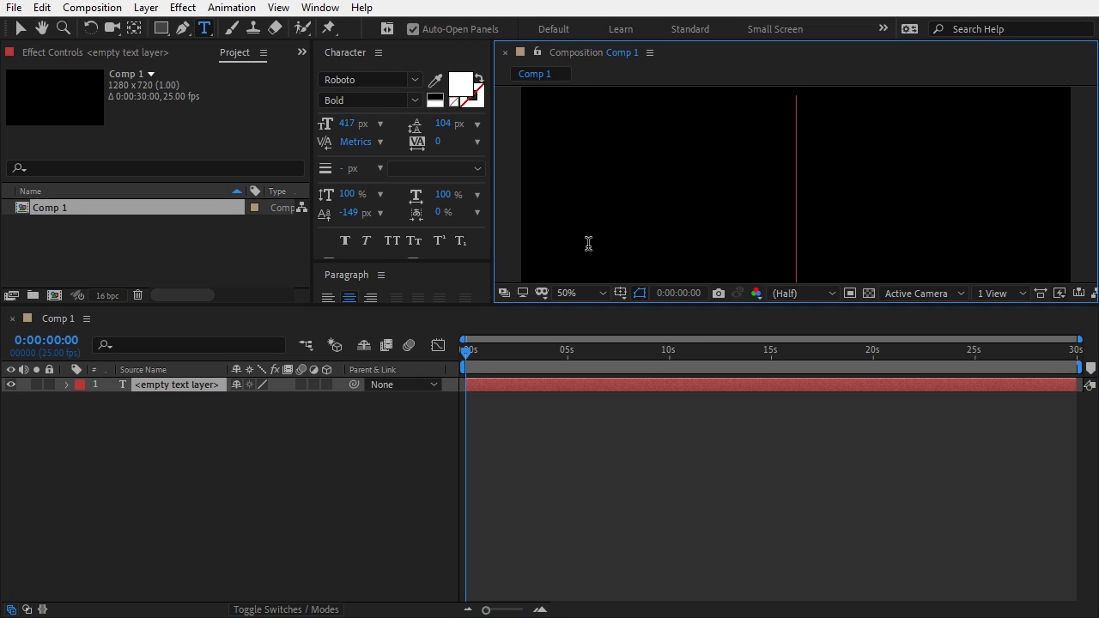
pyautogui.write('TEST')
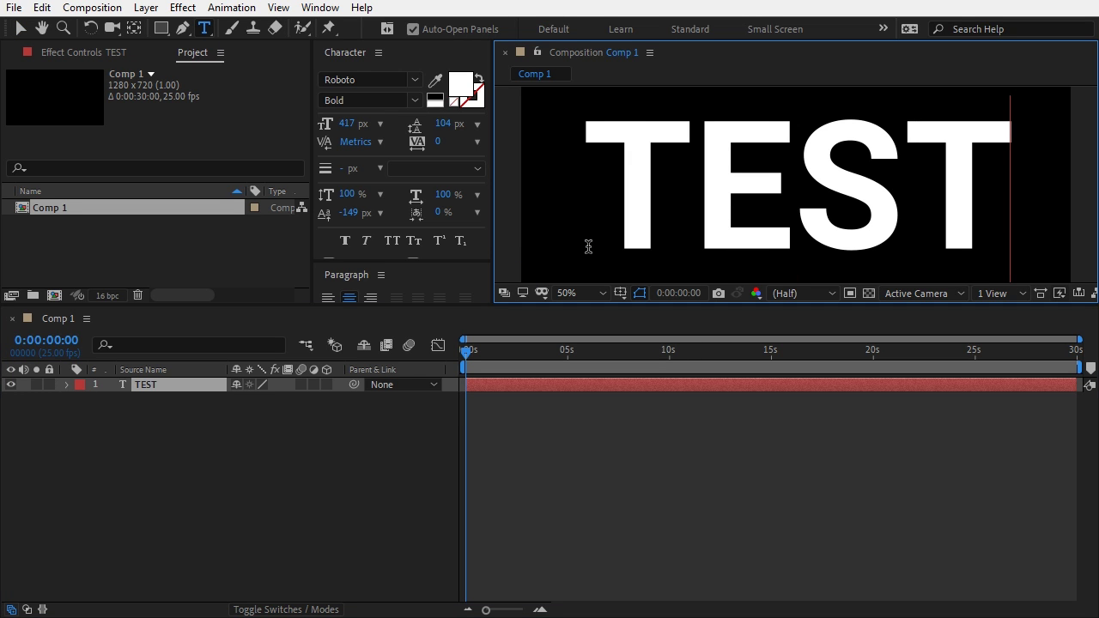
pyautogui.press('KP_Enter')
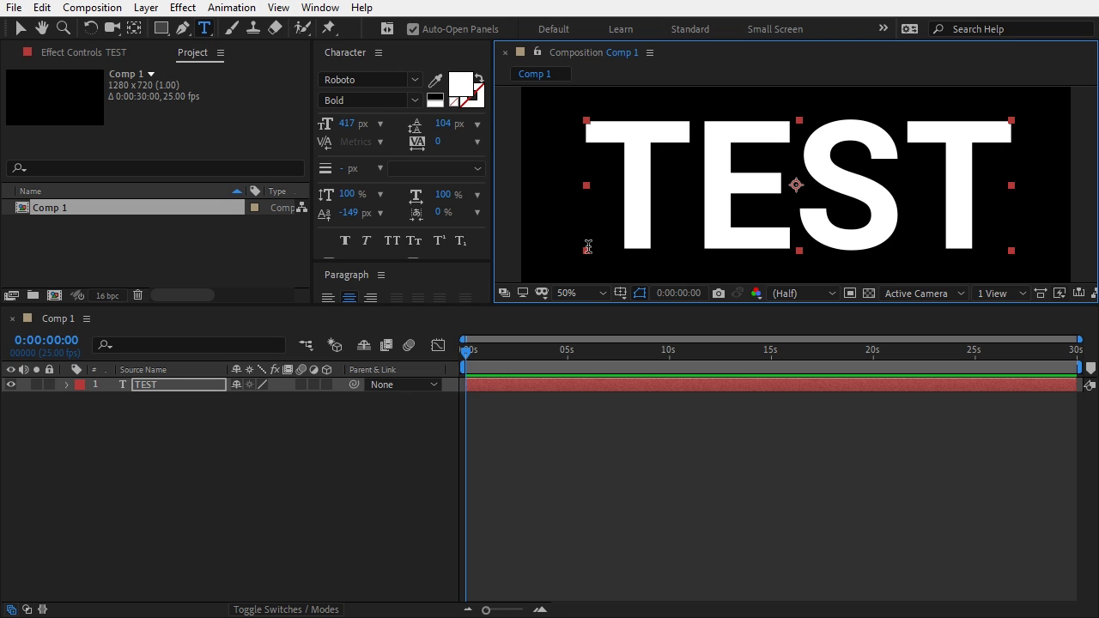
# Step: Apply a Minimax effect to the TEST layer with Operation set to Minimum
pyautogui.press('F3')
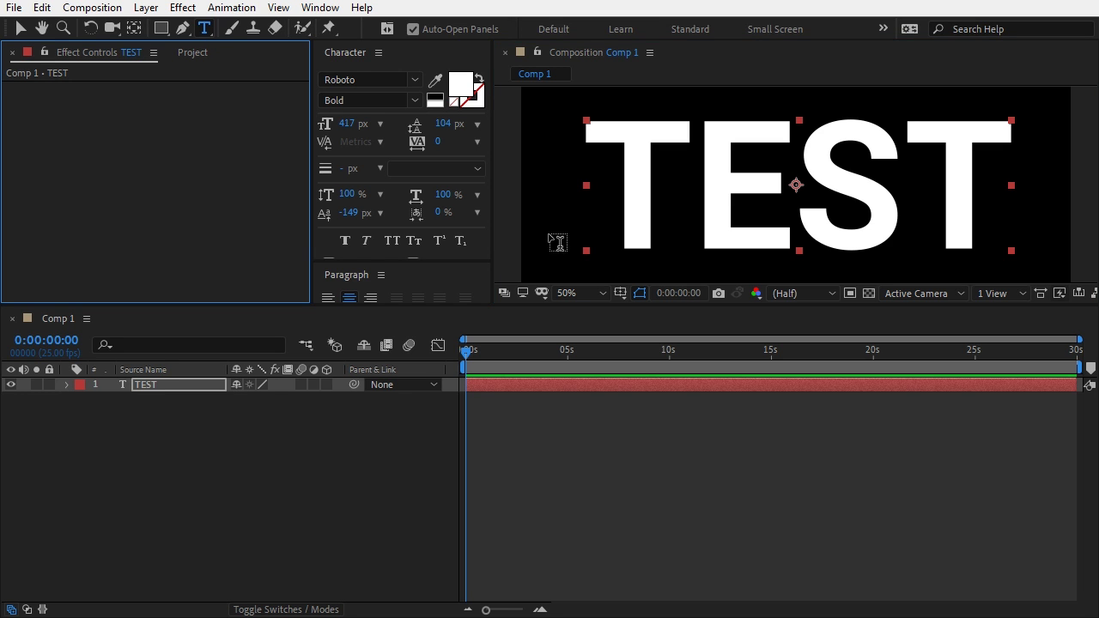
pyautogui.rightClick(159, 153)
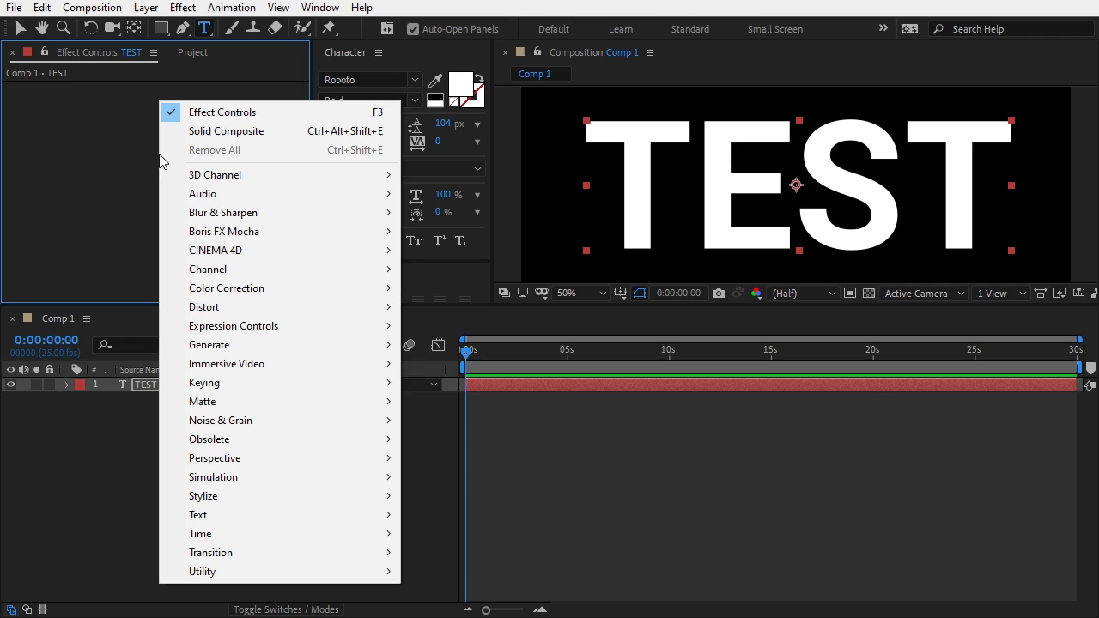
pyautogui.moveTo(239, 272)
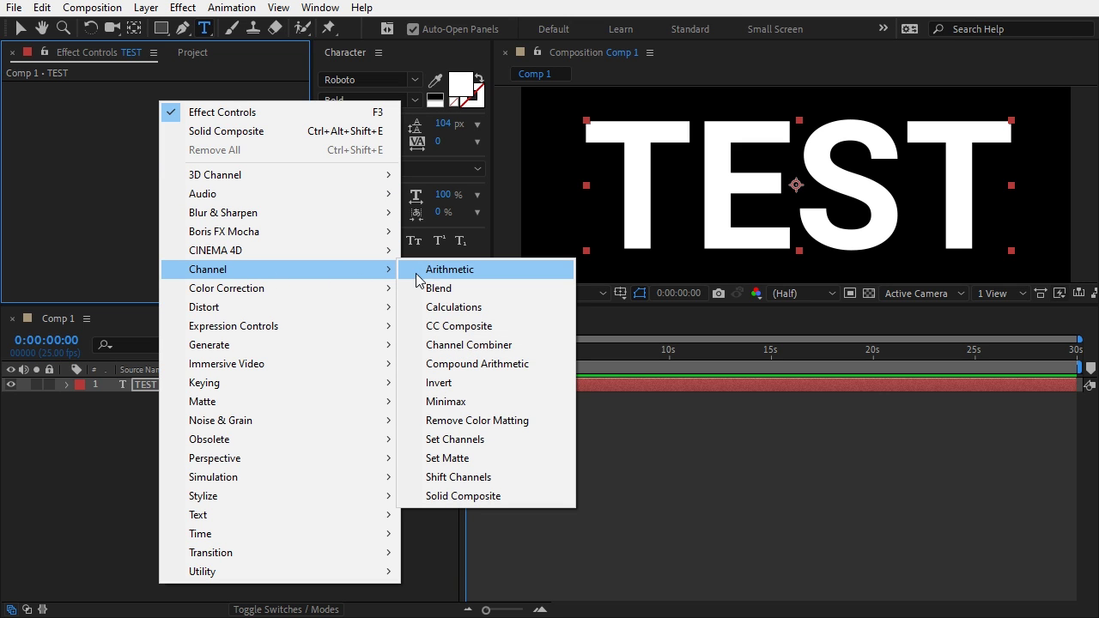
pyautogui.click(466, 404)
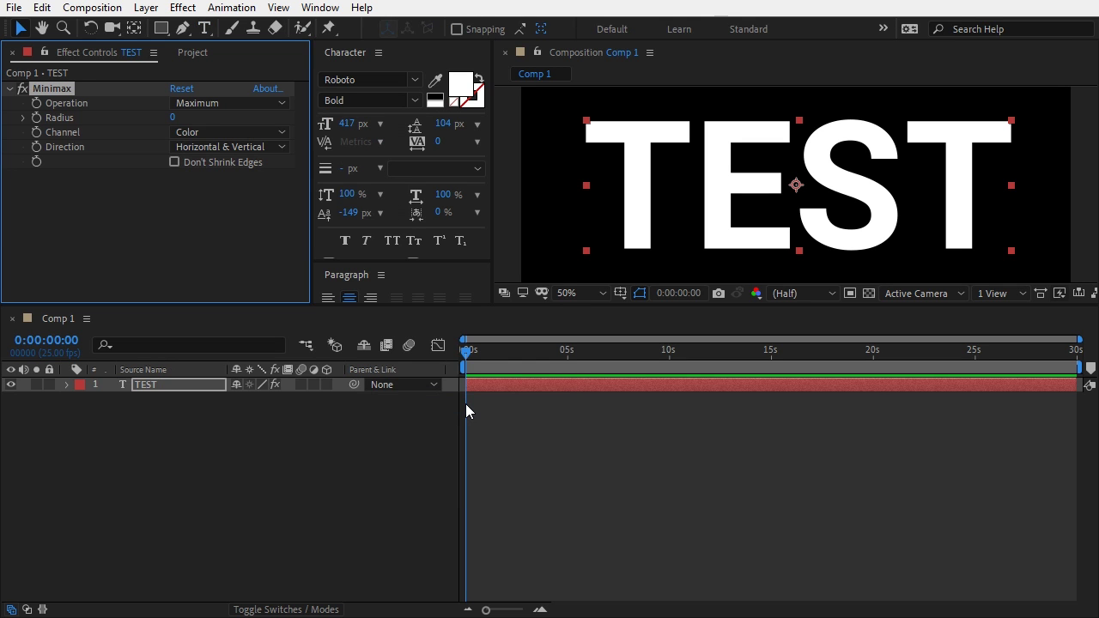
pyautogui.click(182, 105)
pyautogui.click(203, 121)
# Step: Set the Minimax Radius to 5 and its Channel to Alpha and Color
pyautogui.click(173, 117)
pyautogui.write('2')
pyautogui.press('Return')
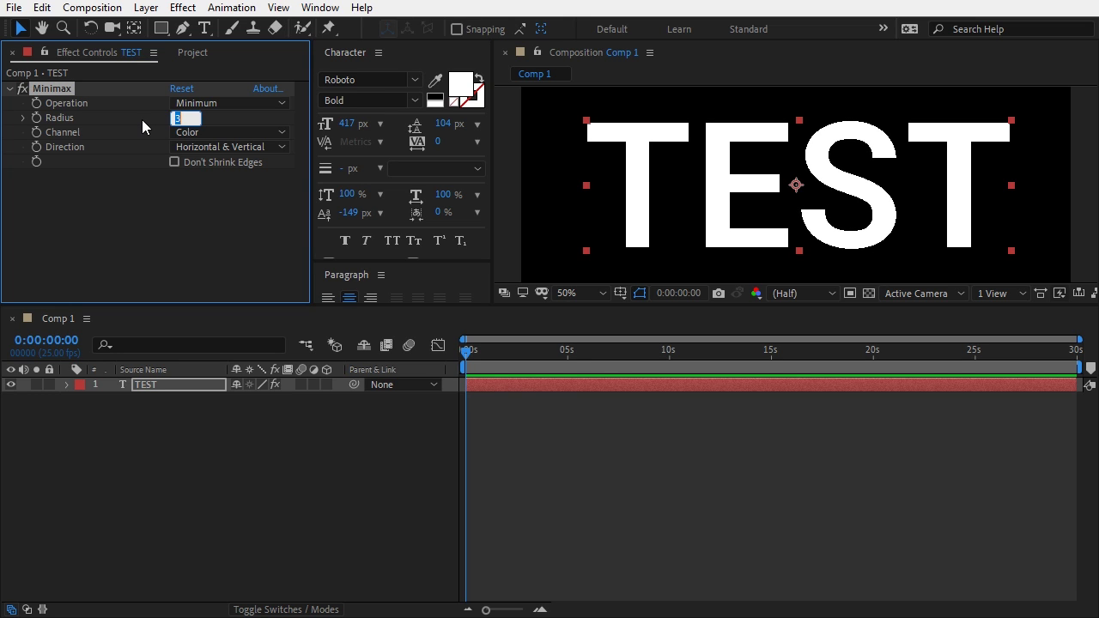
pyautogui.write('5')
pyautogui.press('Return')
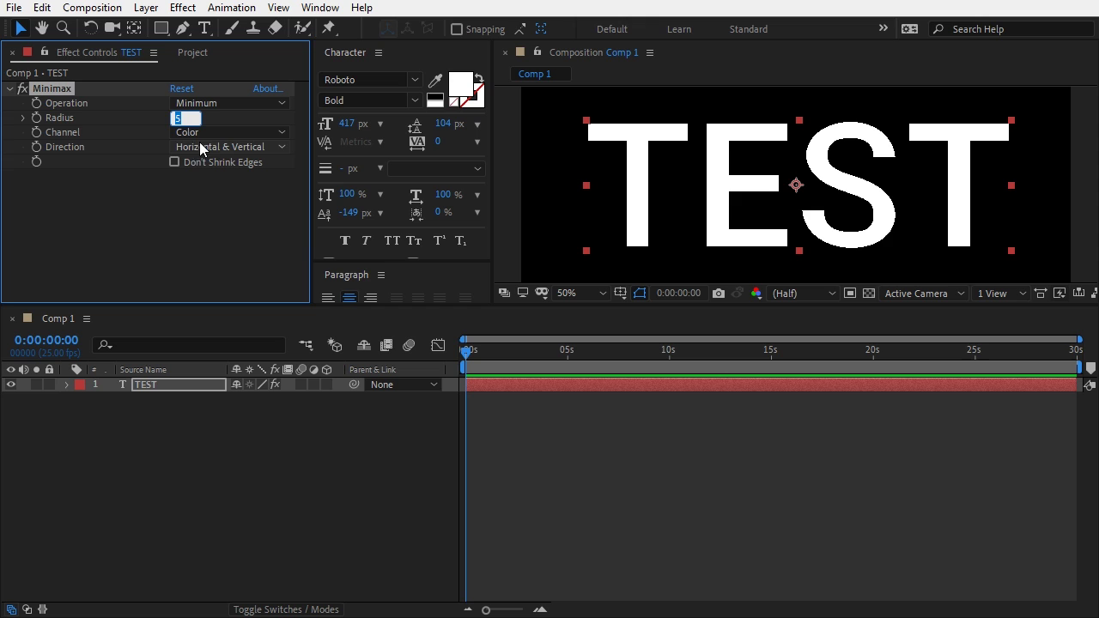
pyautogui.click(248, 133)
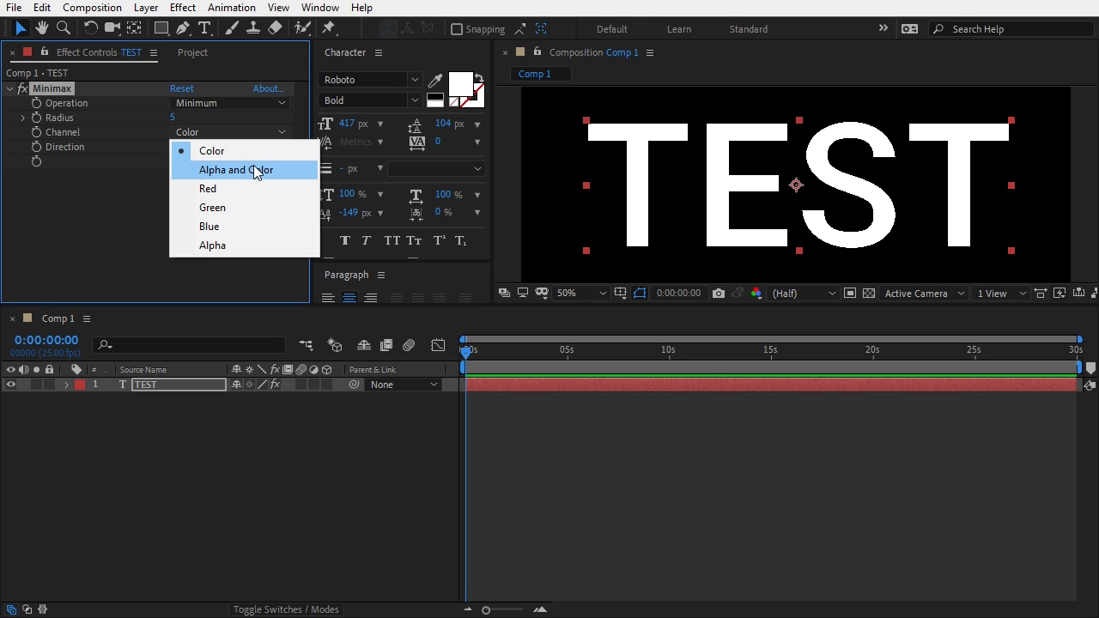
pyautogui.click(257, 169)
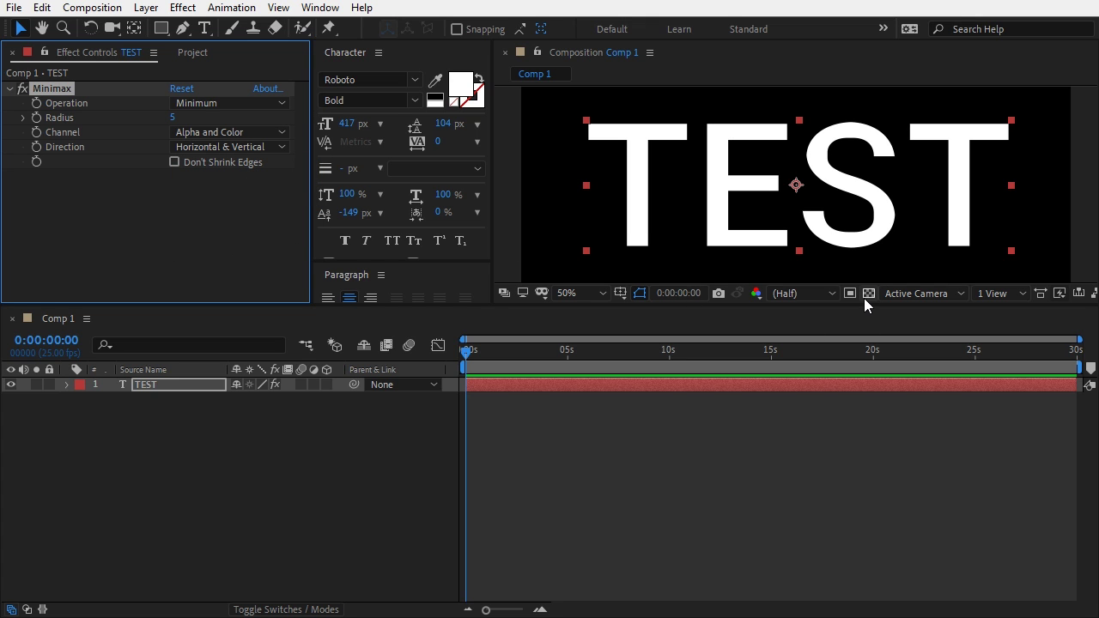
pyautogui.click(867, 293)
pyautogui.click(868, 293)
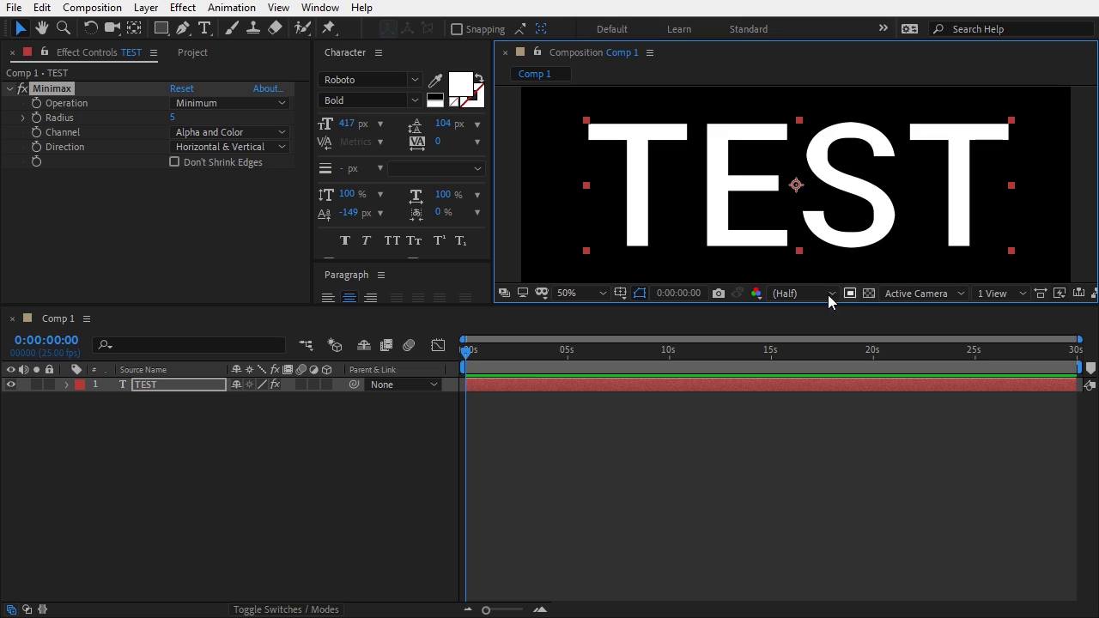
# Step: Apply Solid Composite to TEST with its solid colour set to pure black
pyautogui.click(10, 90)
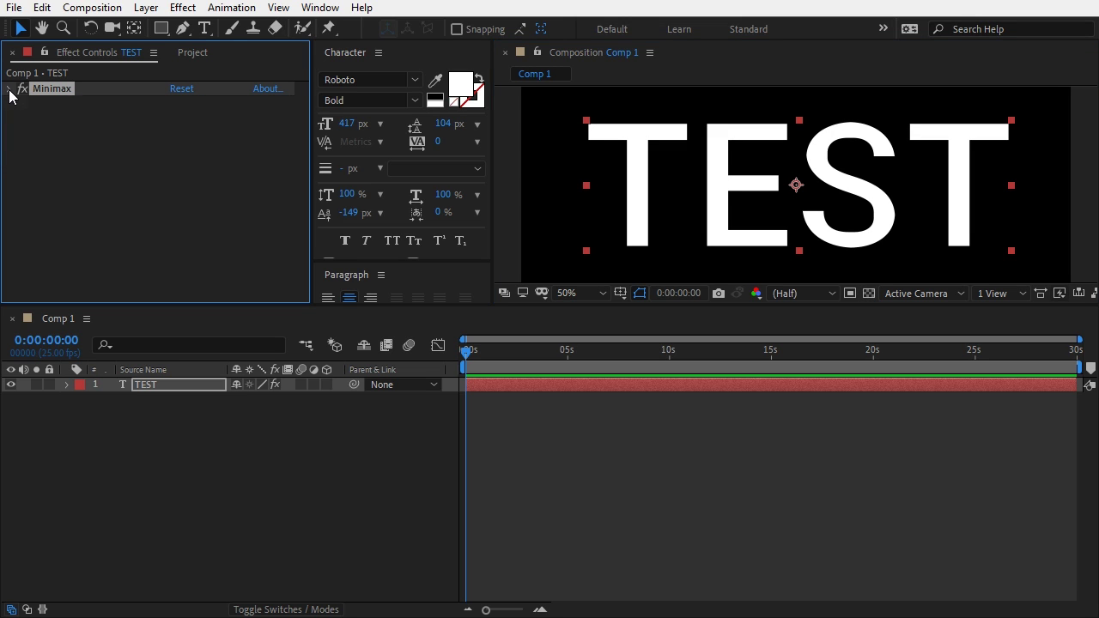
pyautogui.rightClick(77, 137)
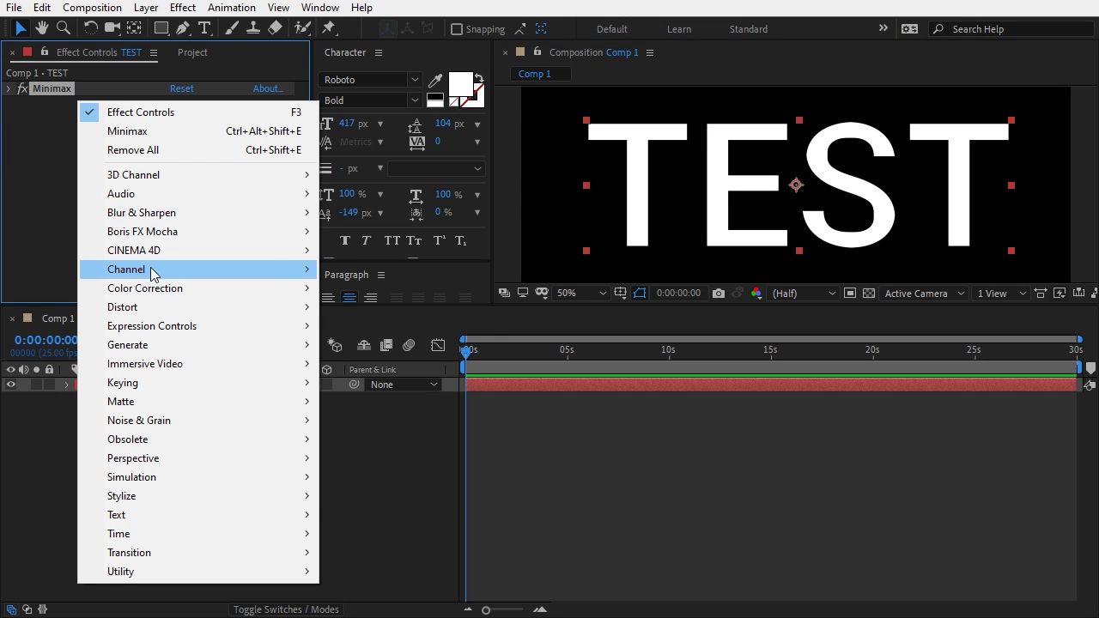
pyautogui.moveTo(159, 273)
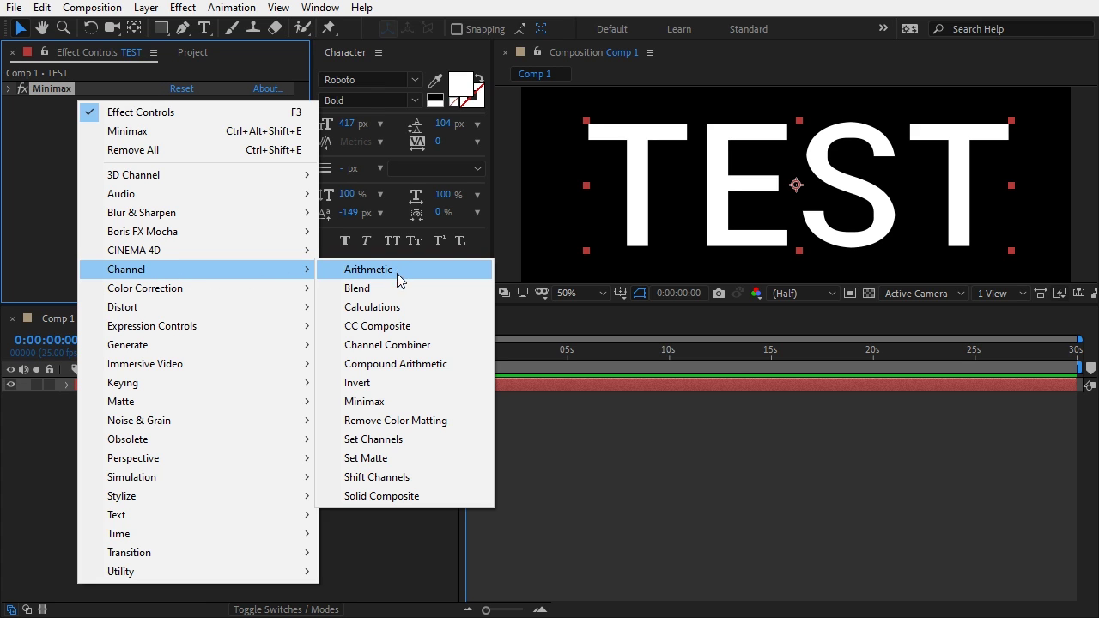
pyautogui.click(381, 496)
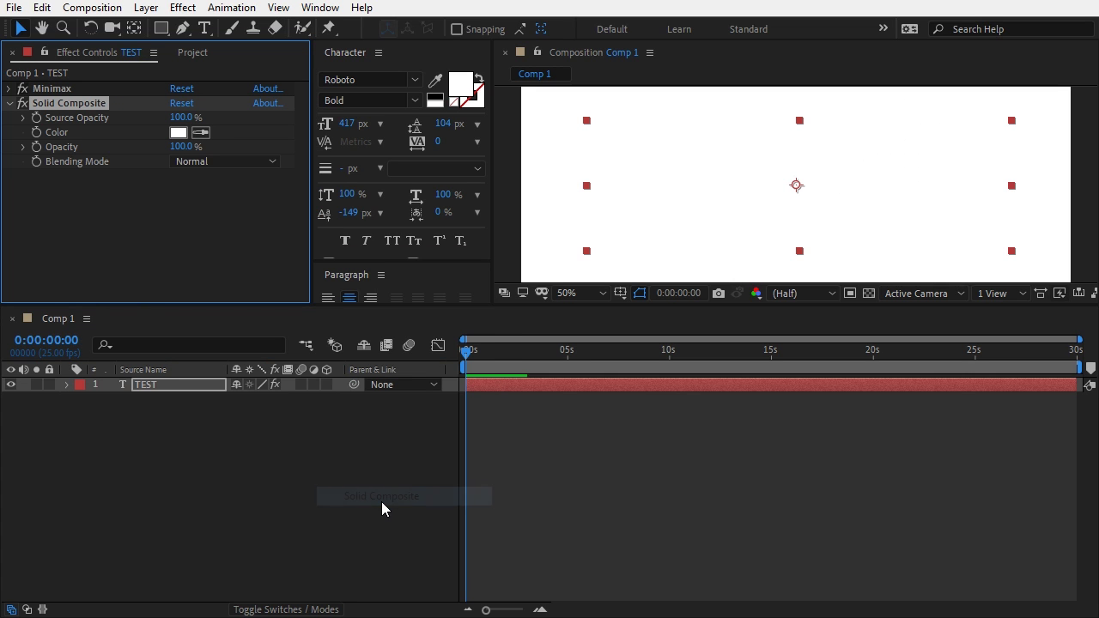
pyautogui.click(177, 132)
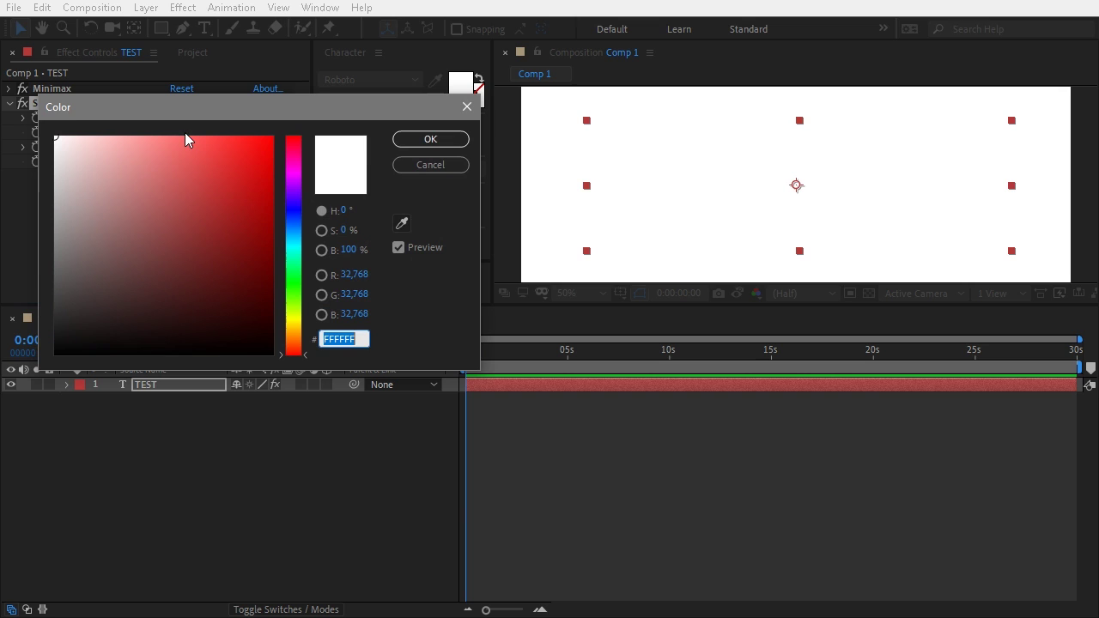
pyautogui.click(85, 304)
pyautogui.moveTo(75, 320); pyautogui.dragTo(51, 357)
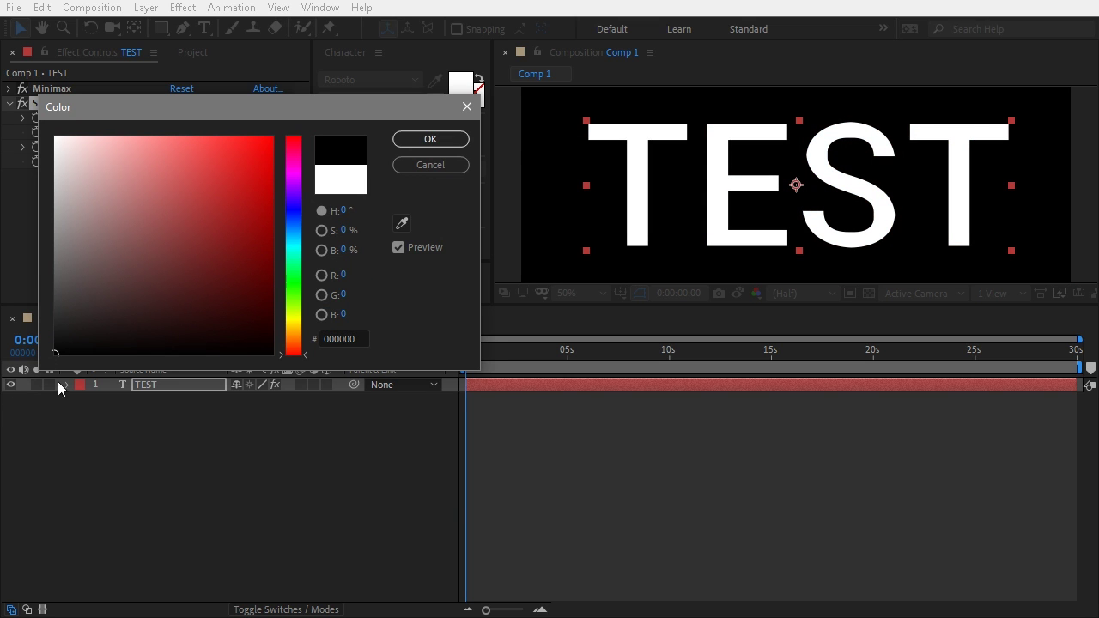
pyautogui.click(402, 140)
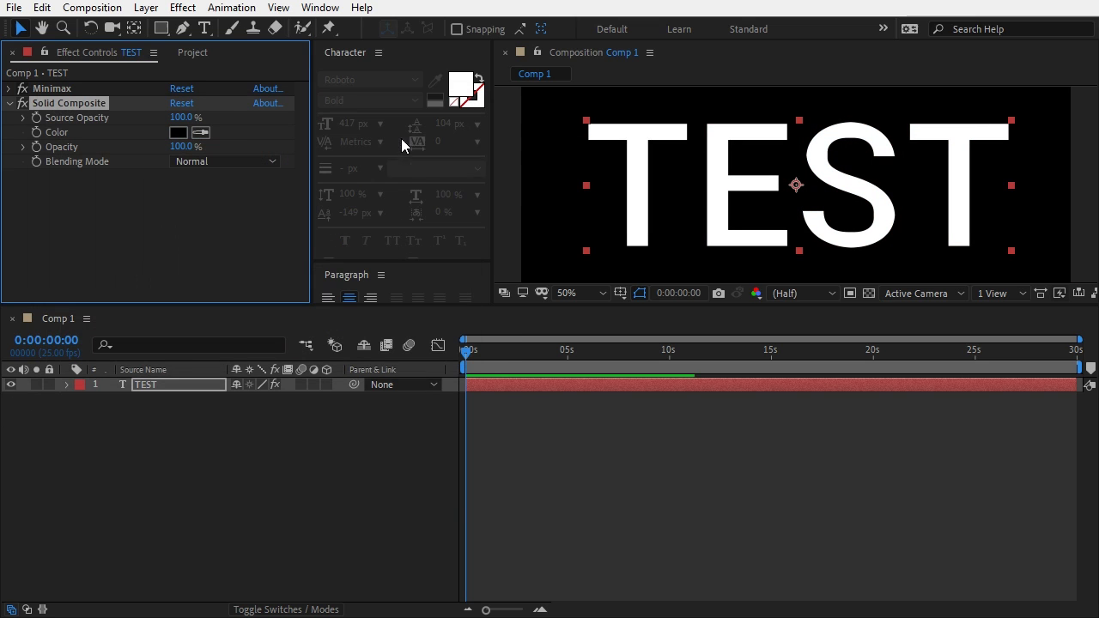
pyautogui.click(8, 103)
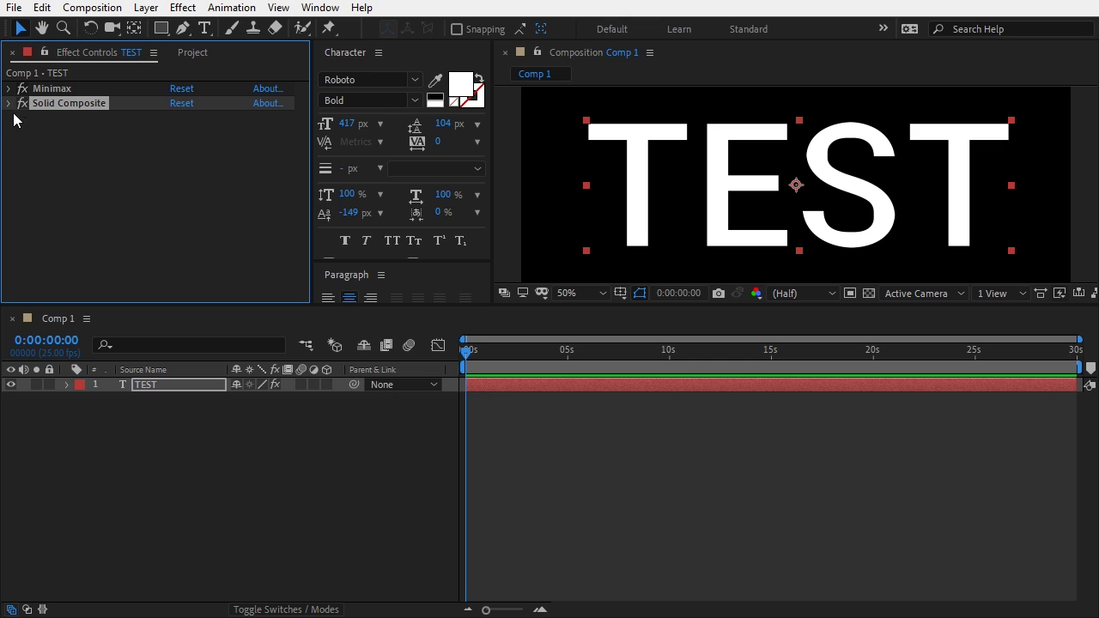
# Step: Apply CC Composite to TEST with Composite Original set to Difference
pyautogui.rightClick(106, 146)
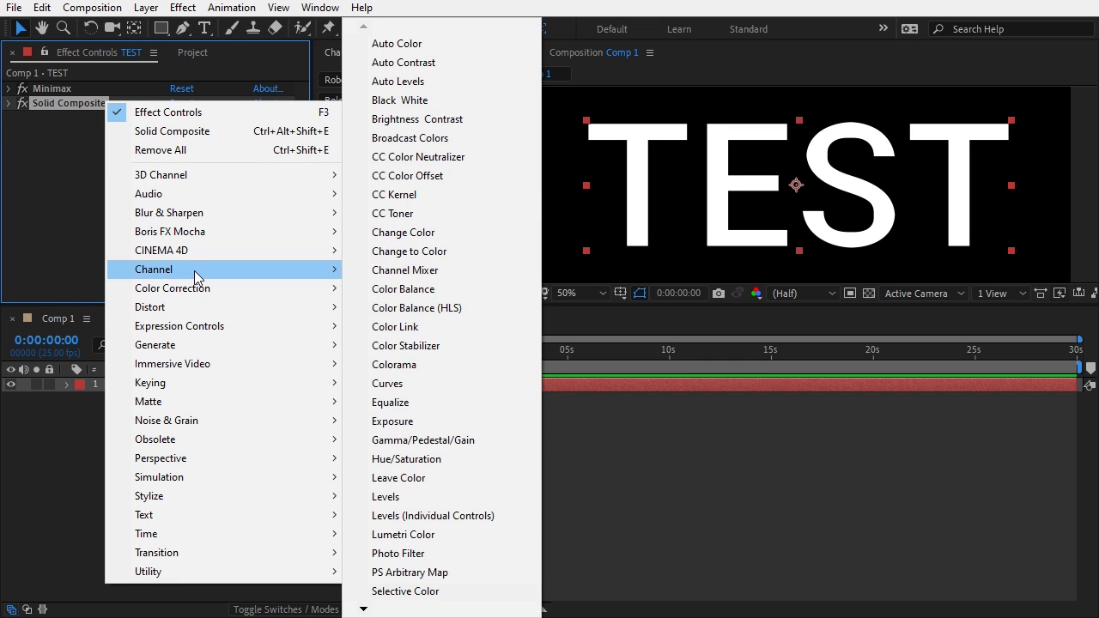
pyautogui.moveTo(195, 273)
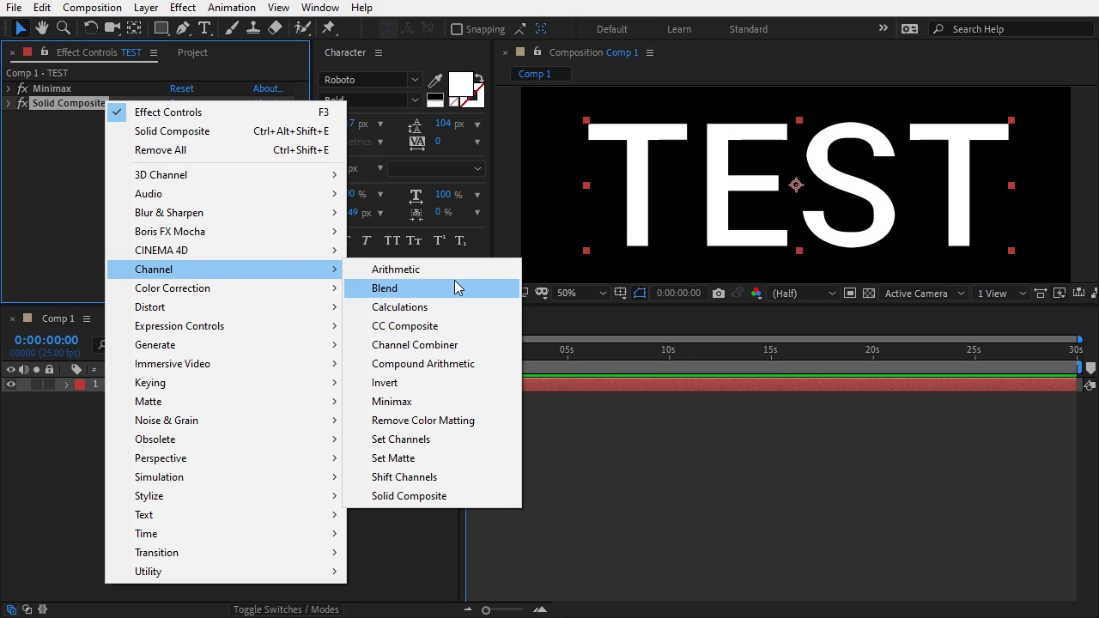
pyautogui.click(448, 327)
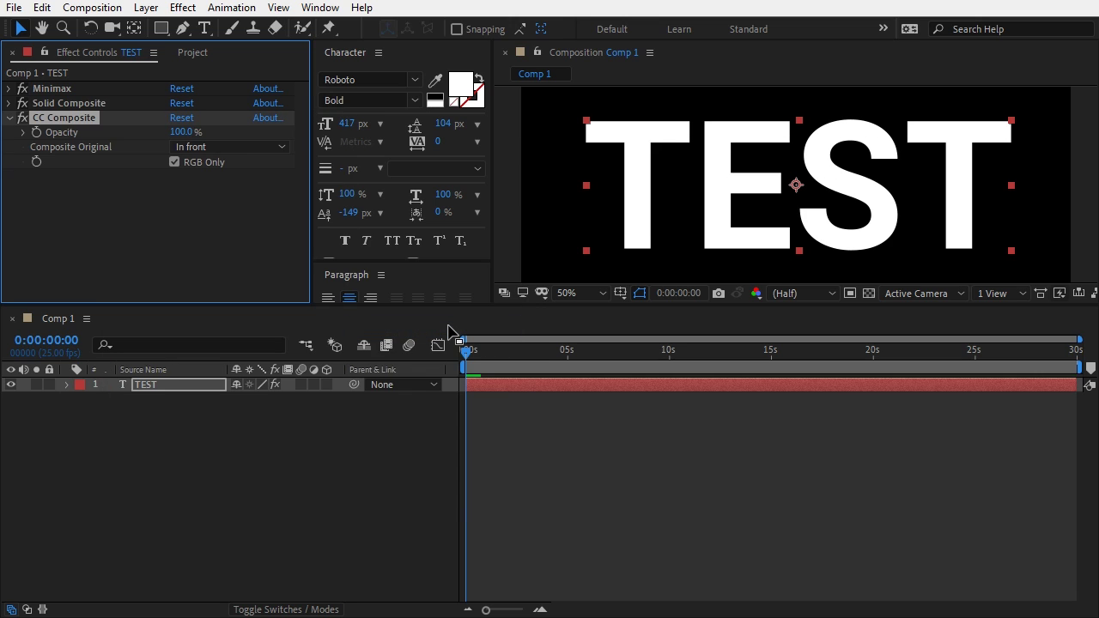
pyautogui.click(240, 152)
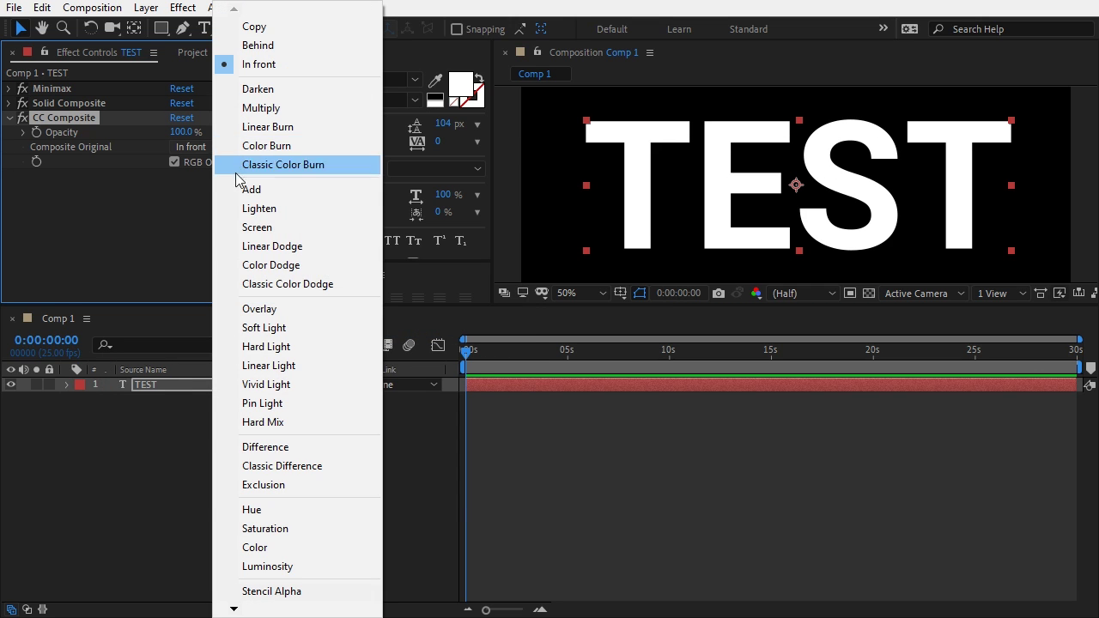
pyautogui.click(300, 447)
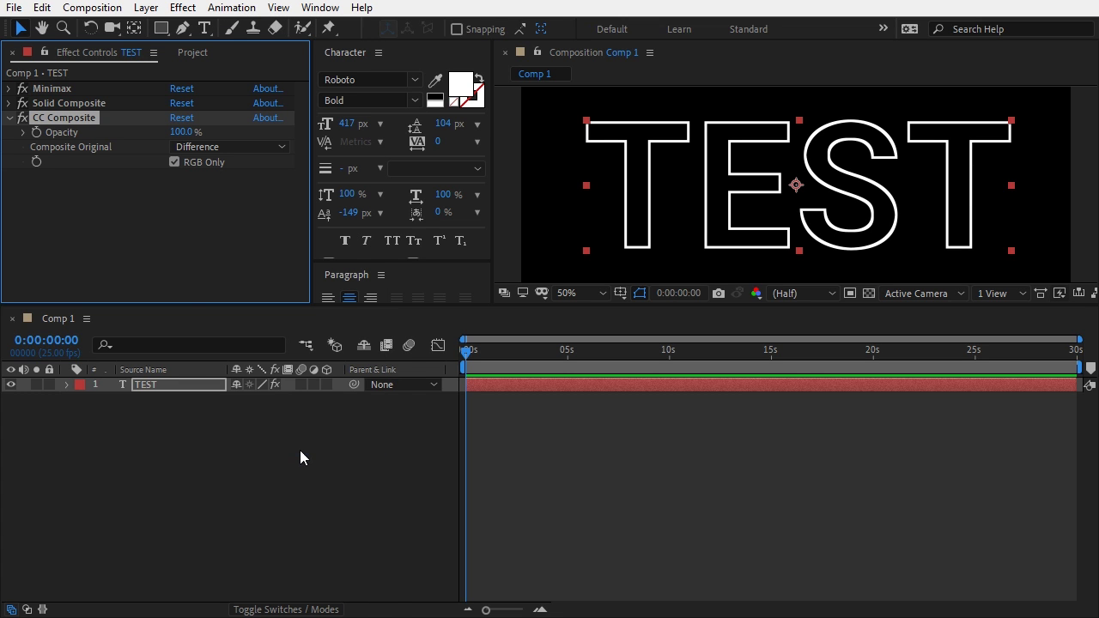
pyautogui.click(12, 125)
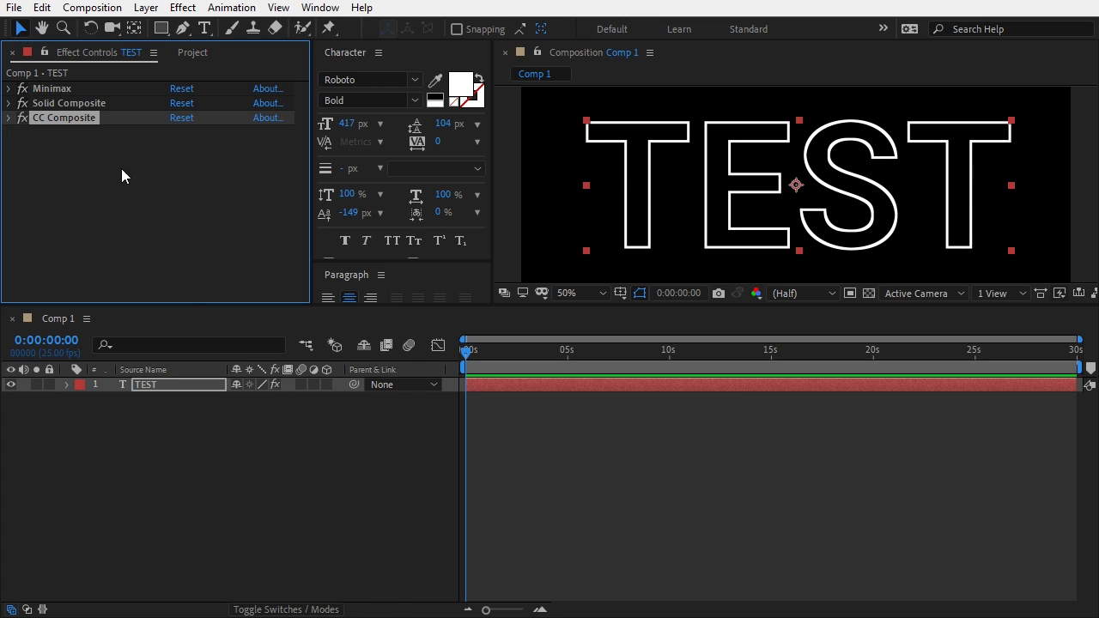
# Step: Apply Channel Combiner to TEST, converting From Max RGB To Alpha only
pyautogui.rightClick(183, 176)
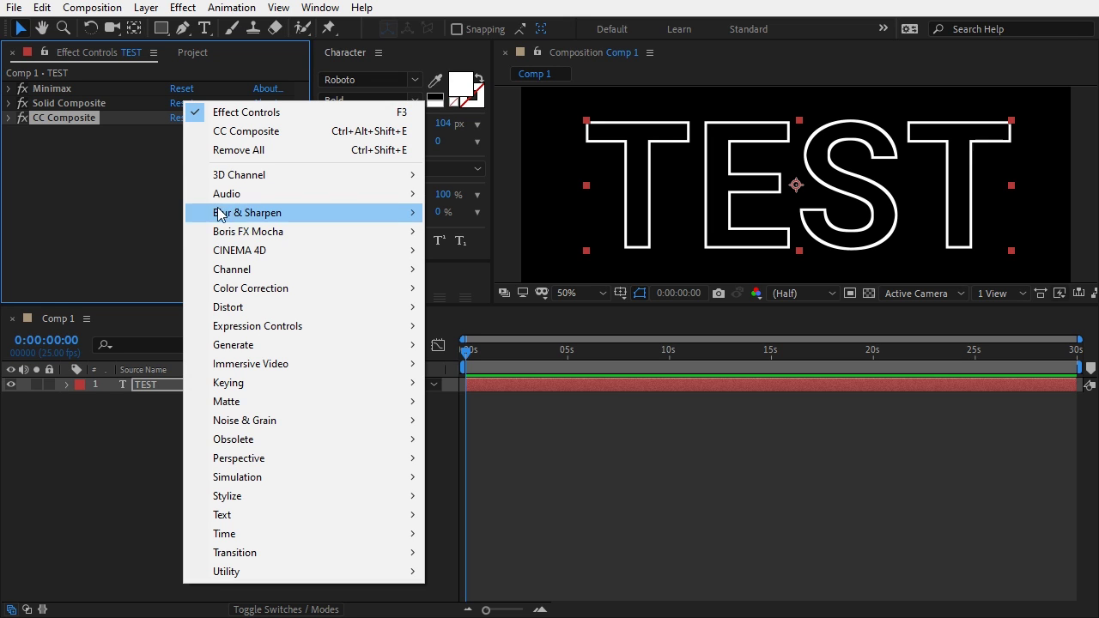
pyautogui.moveTo(330, 271)
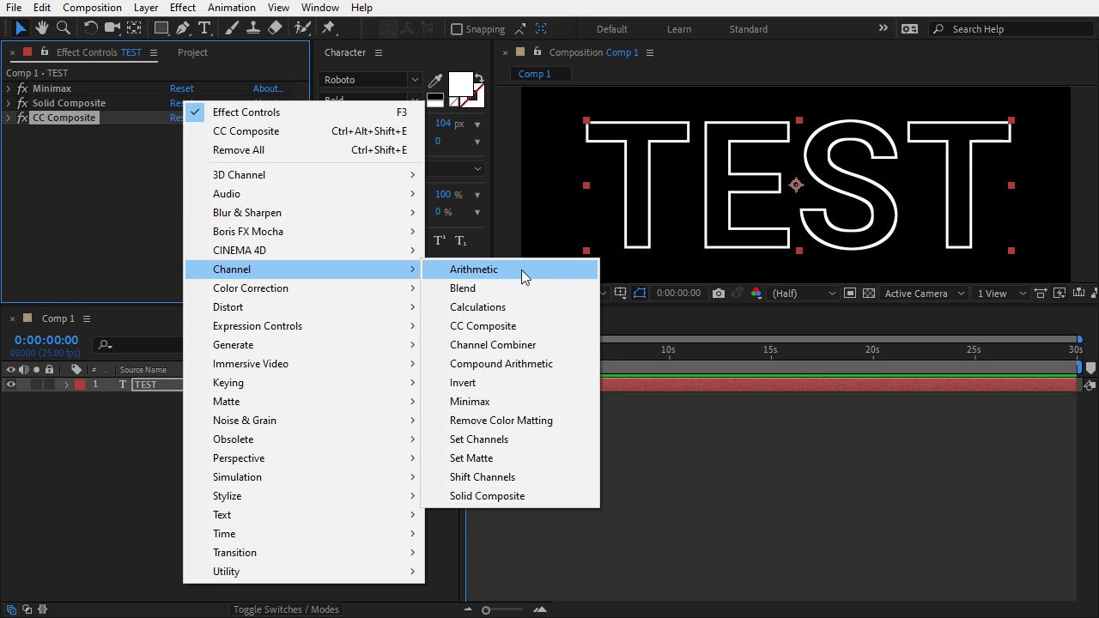
pyautogui.click(514, 344)
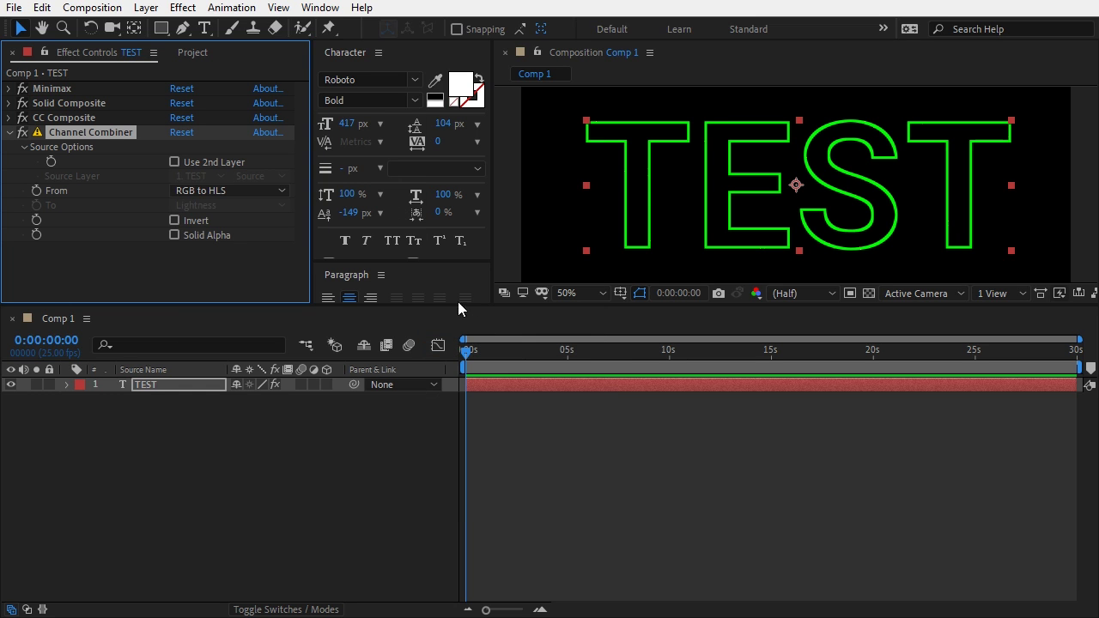
pyautogui.click(272, 191)
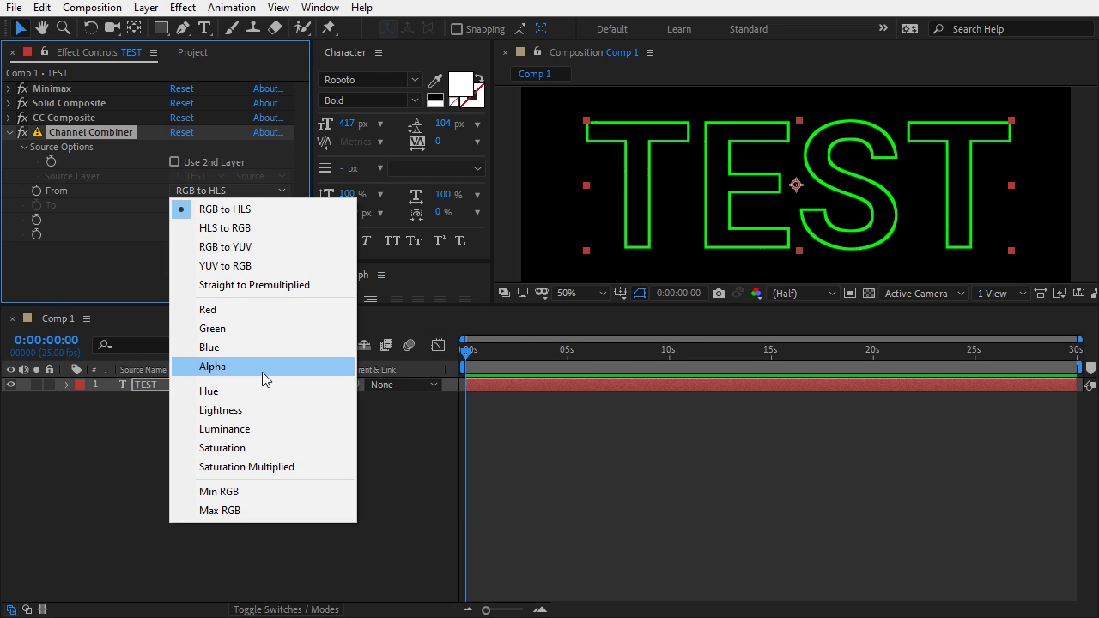
pyautogui.click(266, 512)
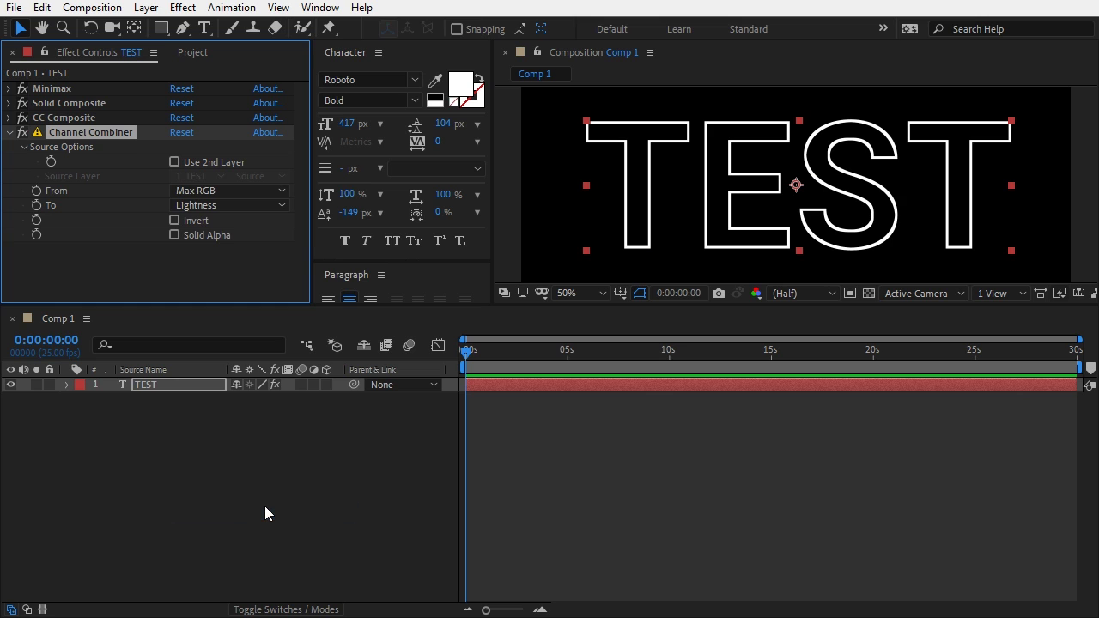
pyautogui.click(254, 205)
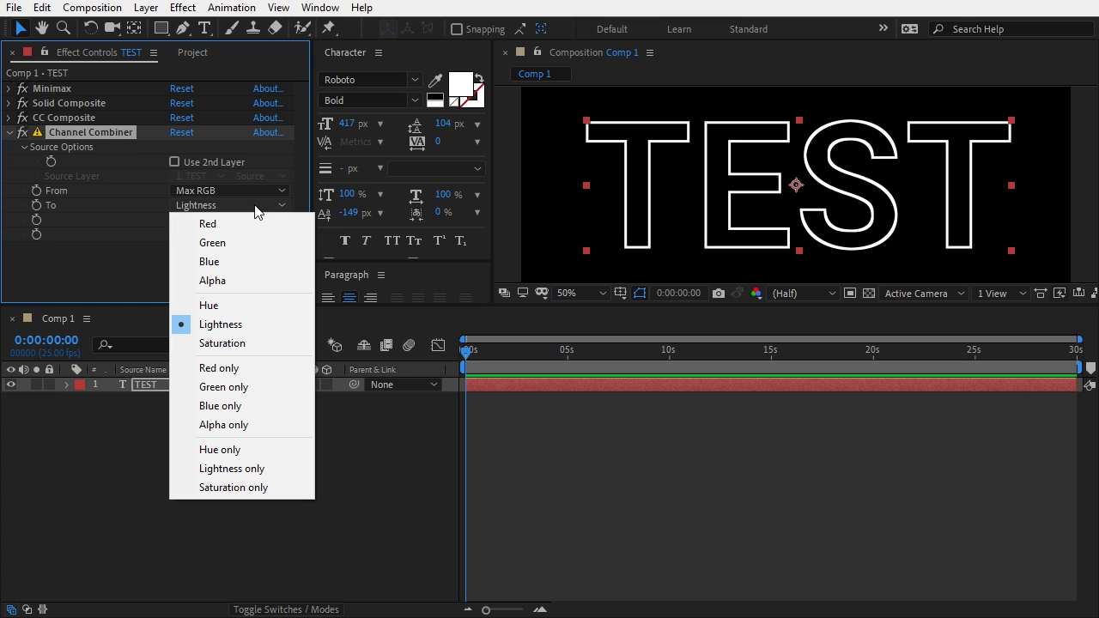
pyautogui.click(237, 426)
pyautogui.click(870, 297)
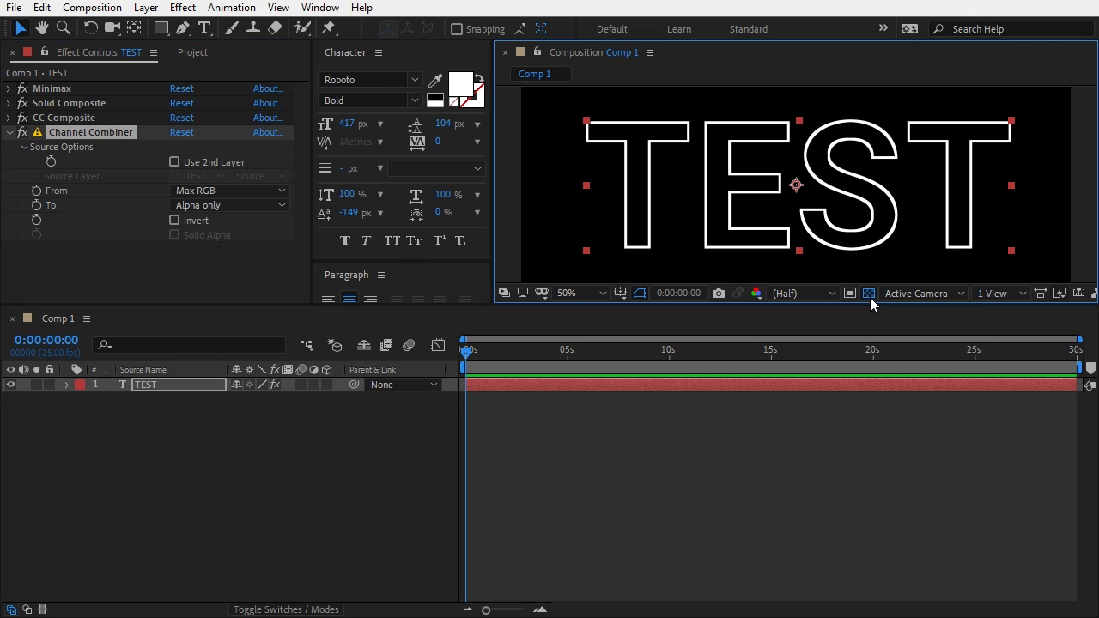
pyautogui.click(869, 293)
pyautogui.click(870, 297)
pyautogui.click(9, 133)
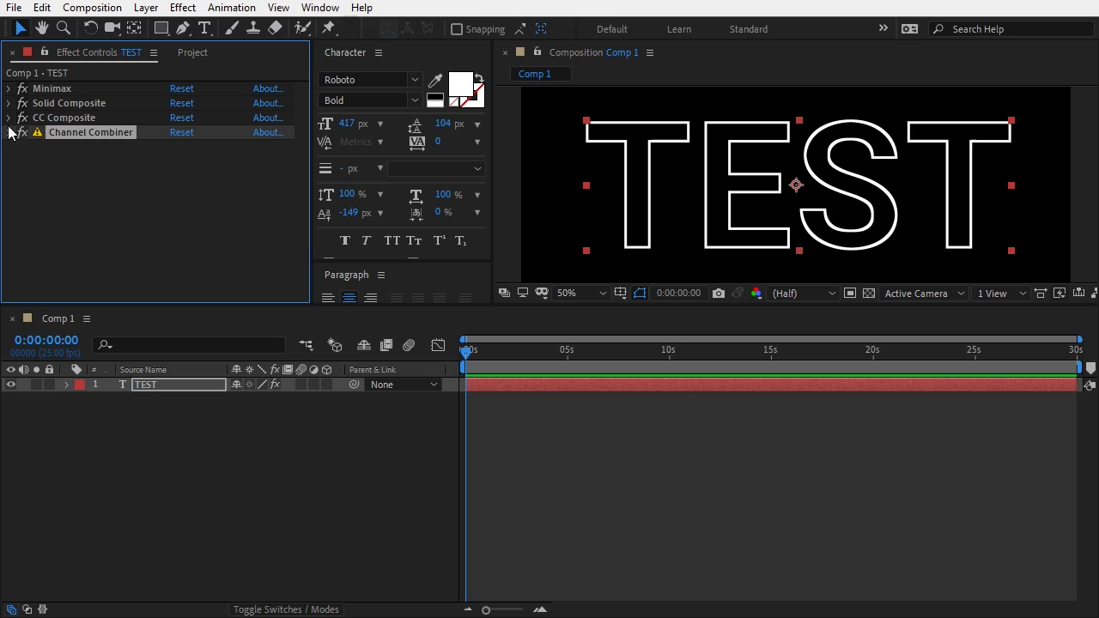
# Step: Test Solid Composite's Source Opacity at 0, then set it back to 100
pyautogui.click(8, 103)
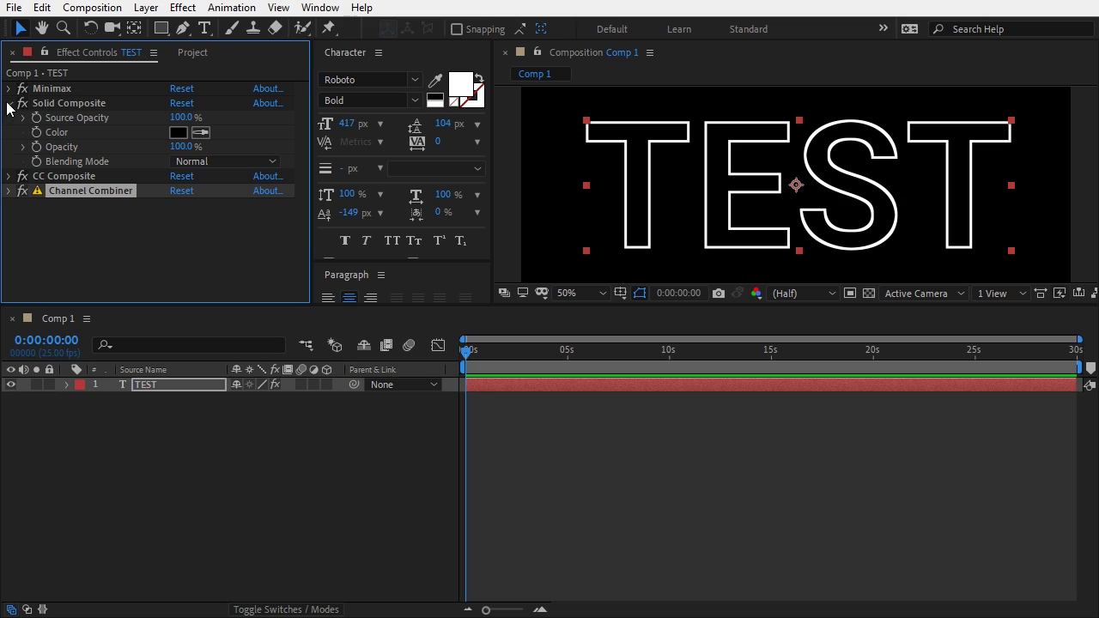
pyautogui.click(181, 117)
pyautogui.write('0')
pyautogui.press('Return')
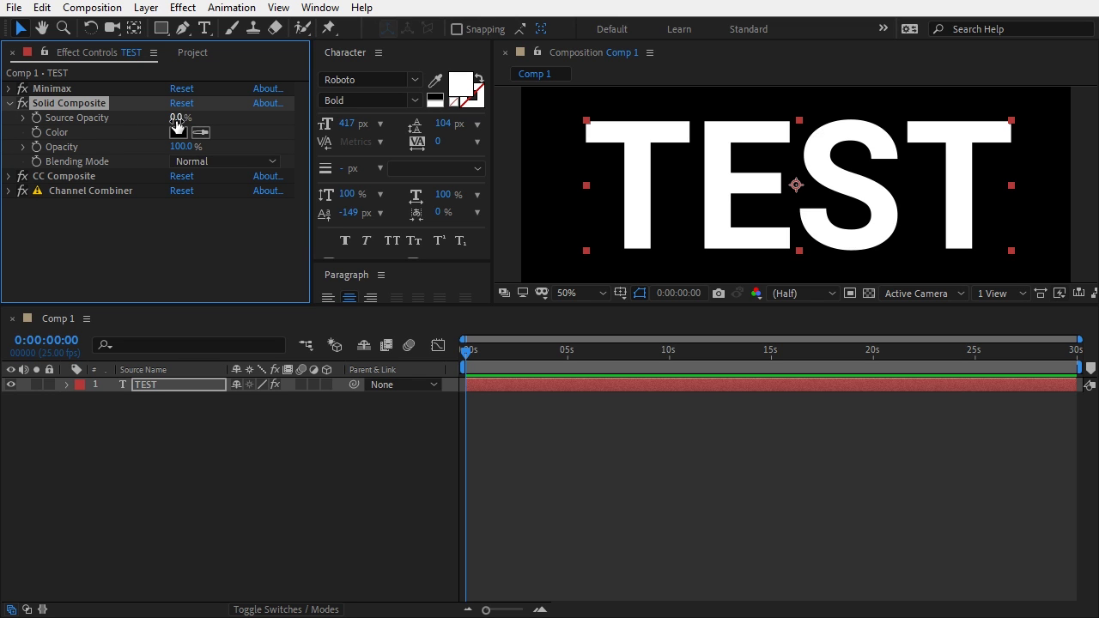
pyautogui.click(181, 117)
pyautogui.write('100')
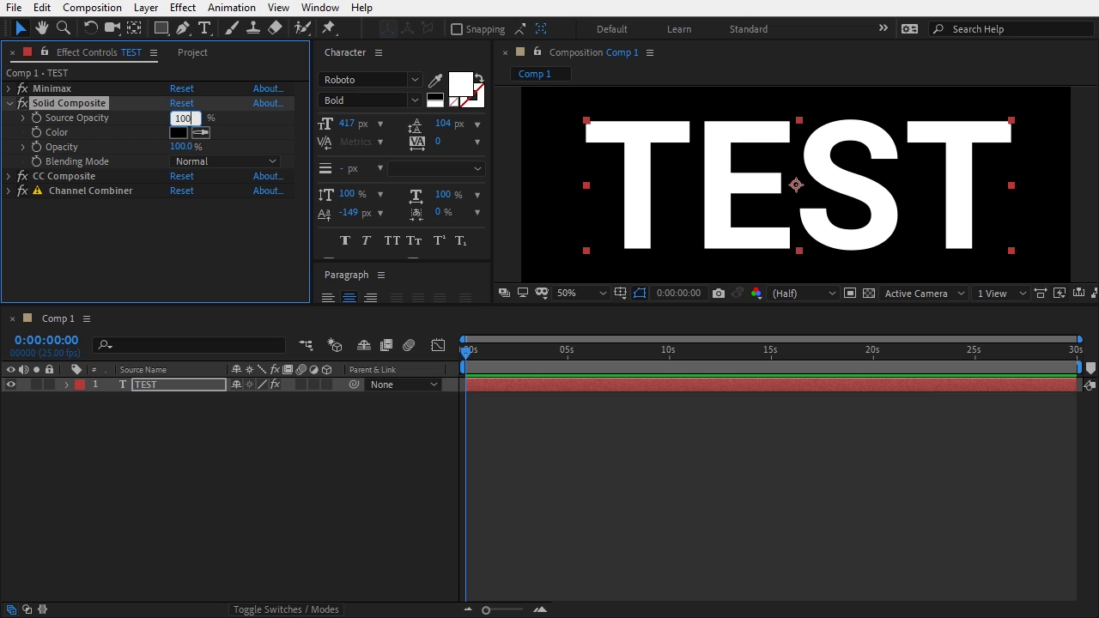
pyautogui.press('Return')
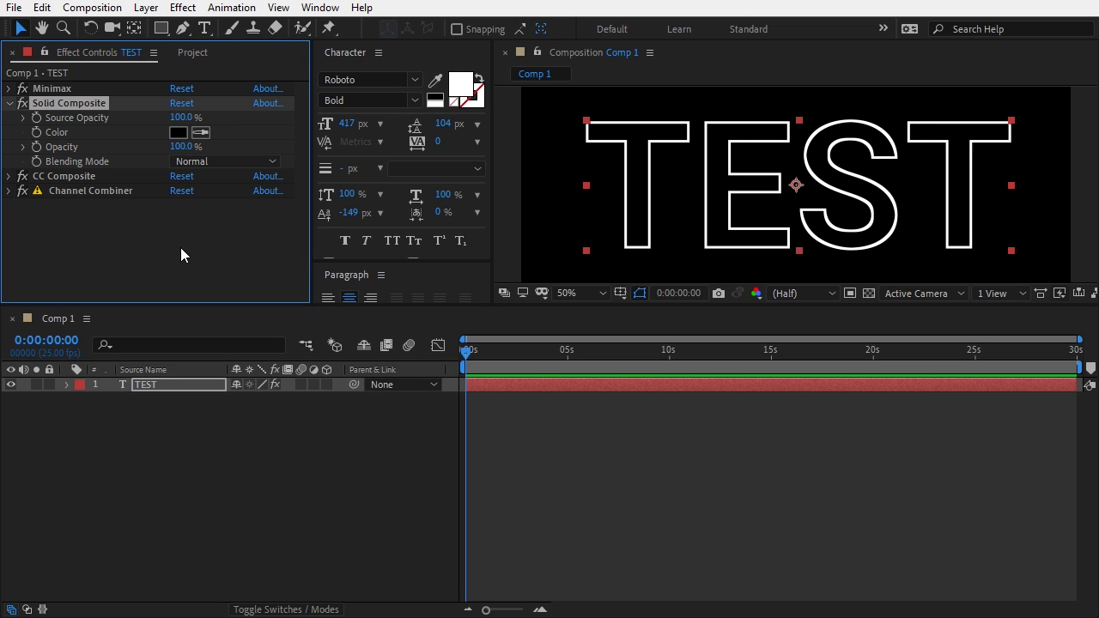
# Step: Add a Checkbox Control named Filled/Outline and move it to the top of the effects
pyautogui.rightClick(180, 255)
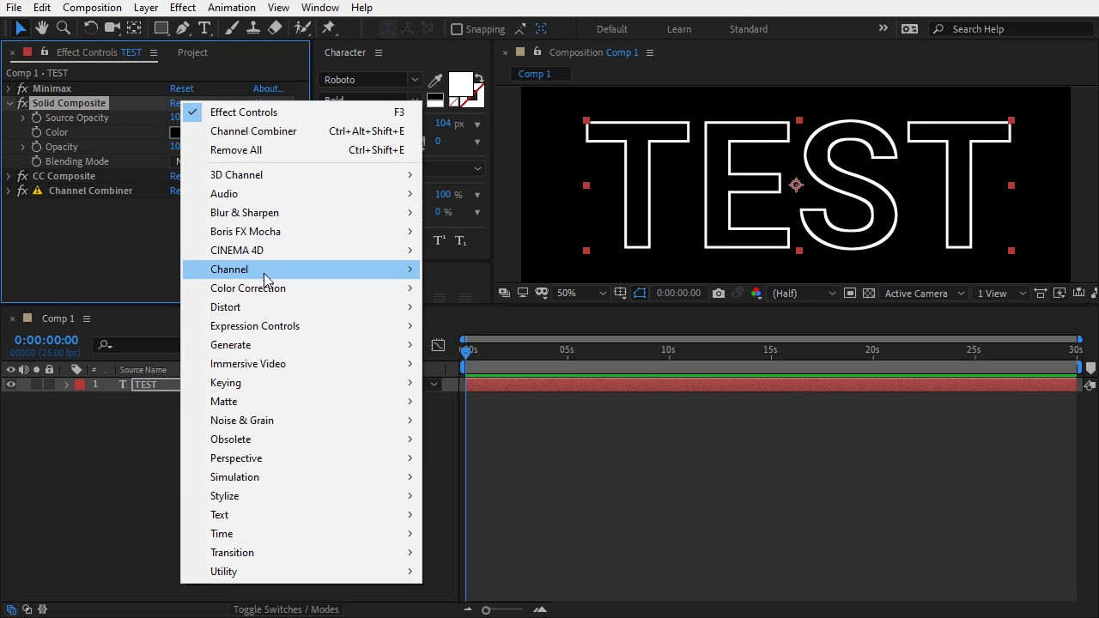
pyautogui.moveTo(306, 326)
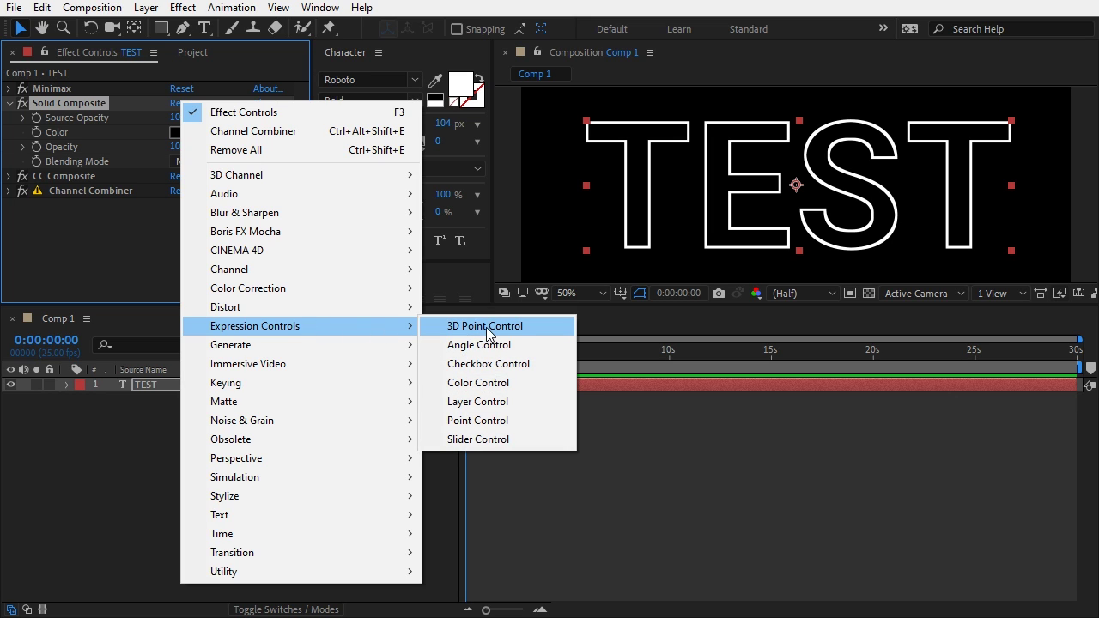
pyautogui.click(479, 363)
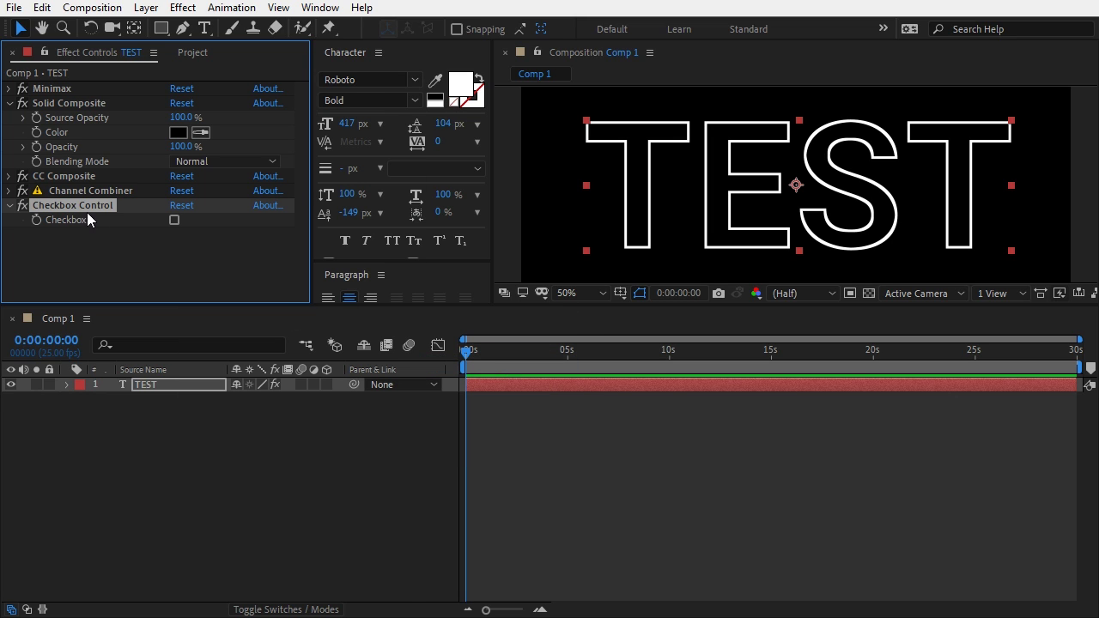
pyautogui.press('Return')
pyautogui.write('Filled/Outline')
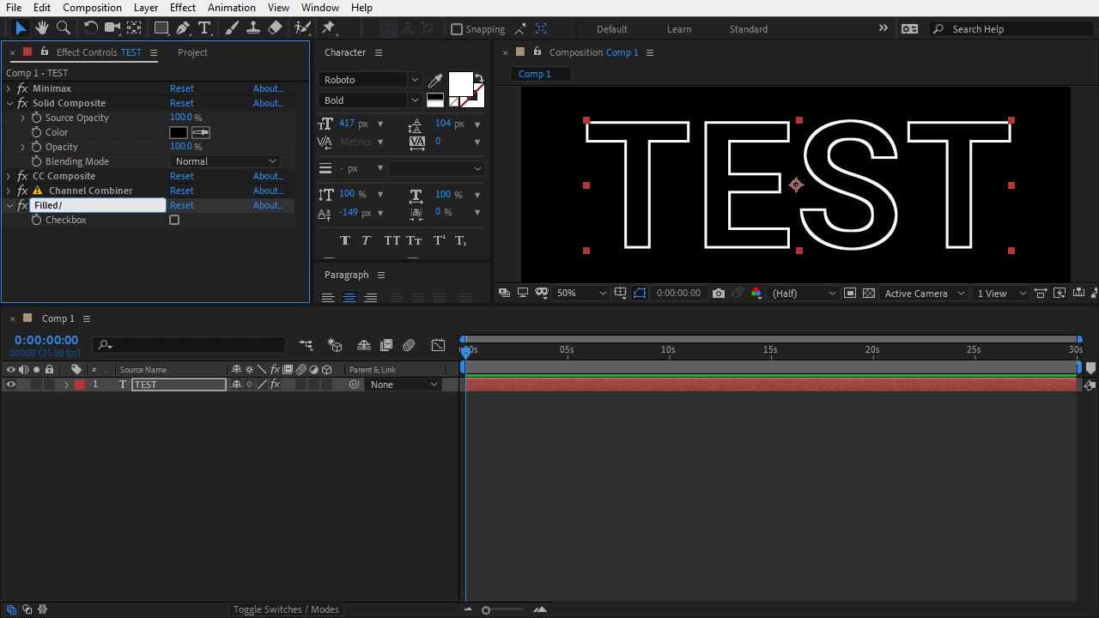
pyautogui.press('Return')
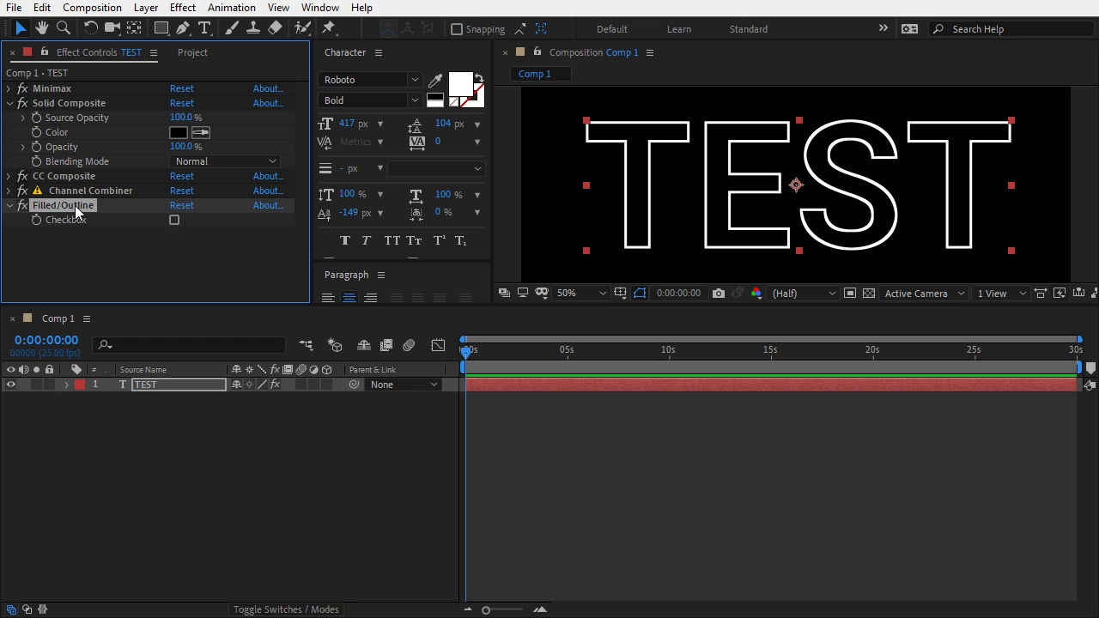
pyautogui.moveTo(75, 205); pyautogui.dragTo(63, 91)
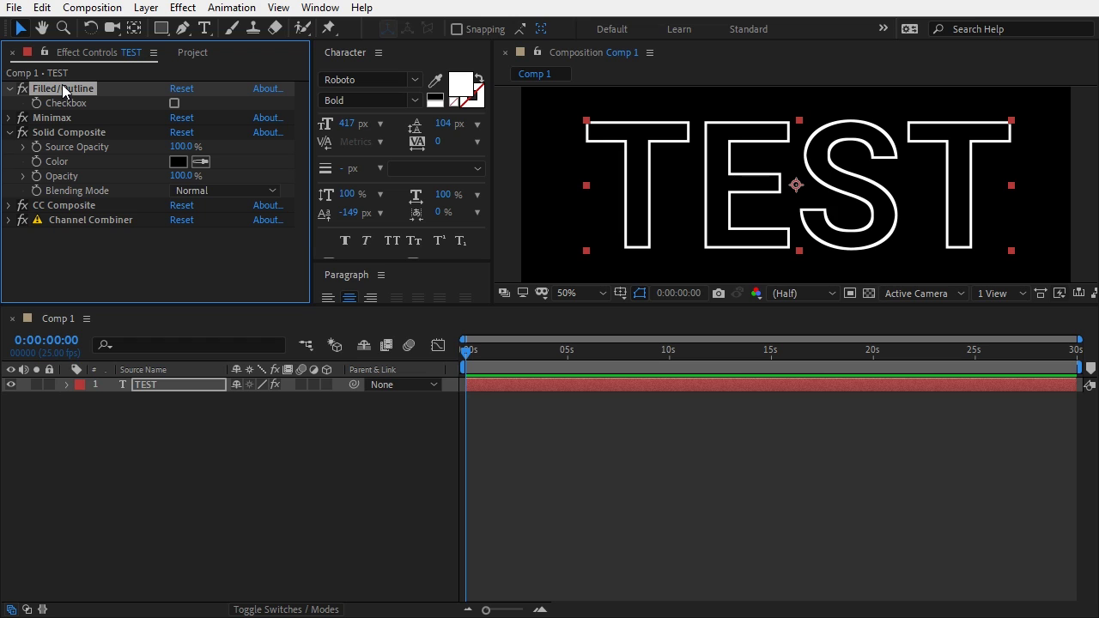
# Step: Drive Source Opacity with the expression effect("Filled/Outline")("Checkbox") * 100
pyautogui.keyDown('alt'); pyautogui.click(38, 148); pyautogui.keyUp('alt')
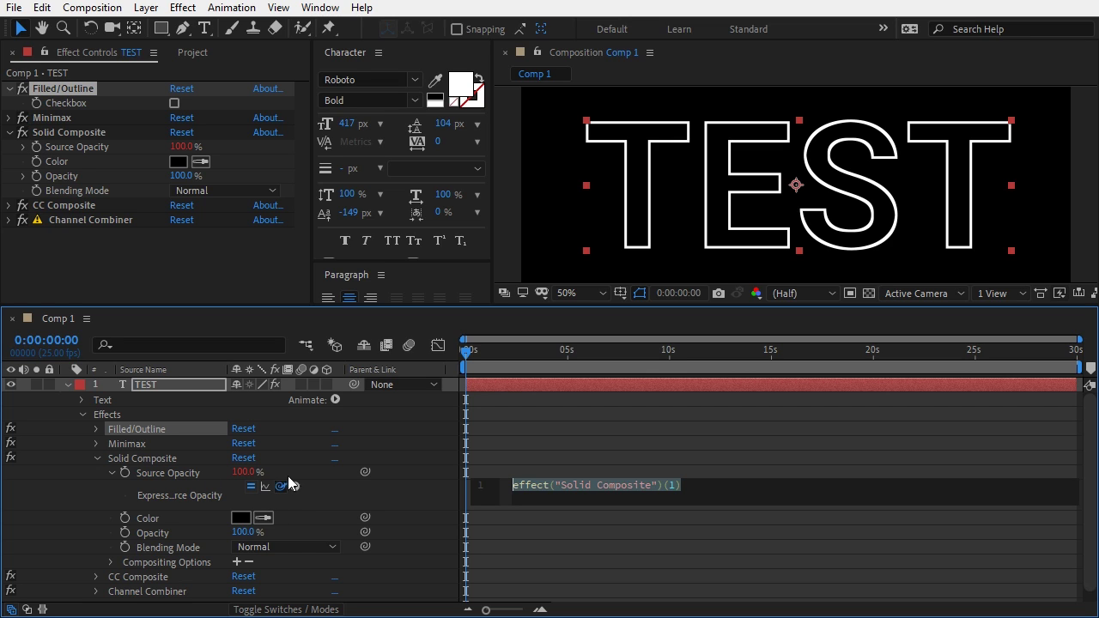
pyautogui.moveTo(280, 485); pyautogui.dragTo(88, 103)
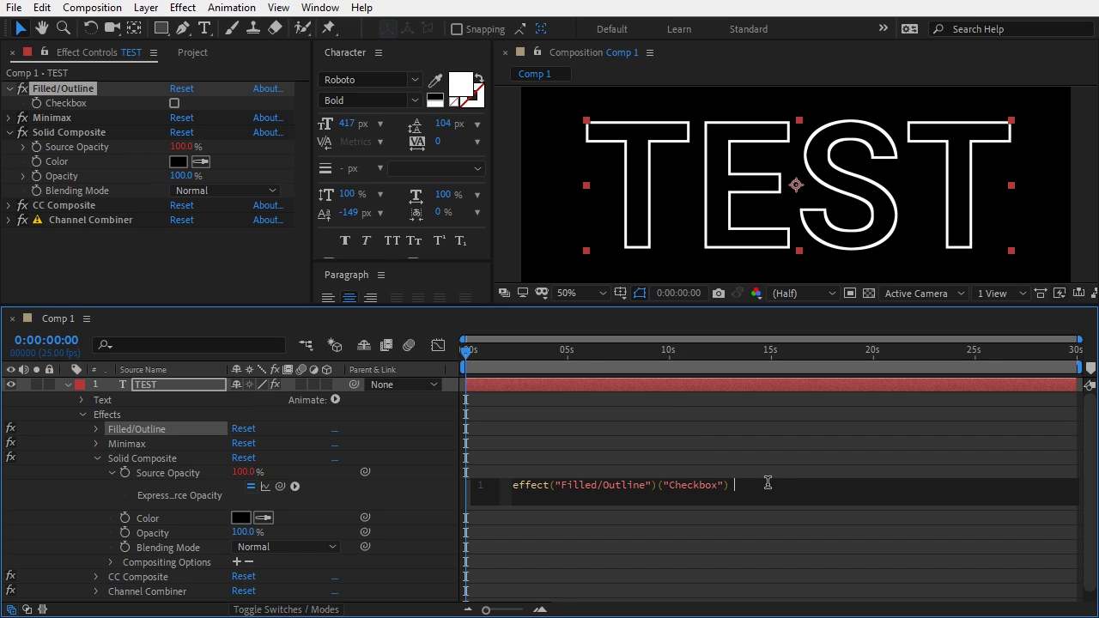
pyautogui.write('* 100')
pyautogui.press('KP_Enter')
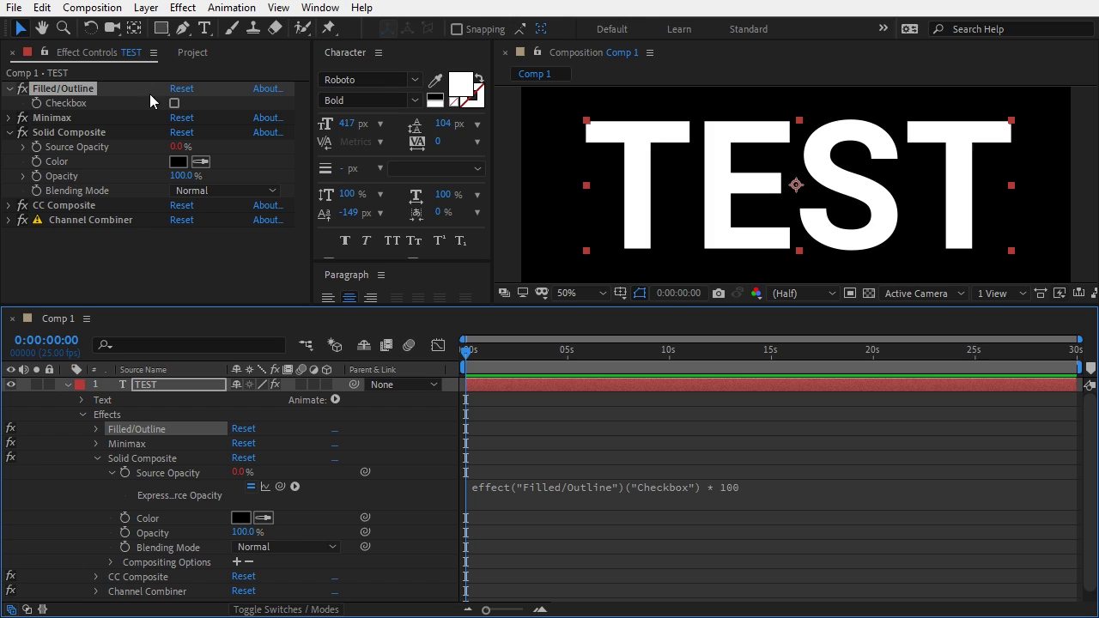
# Step: Toggle the Filled/Outline checkbox to test the switch, leaving it unchecked
pyautogui.click(175, 103)
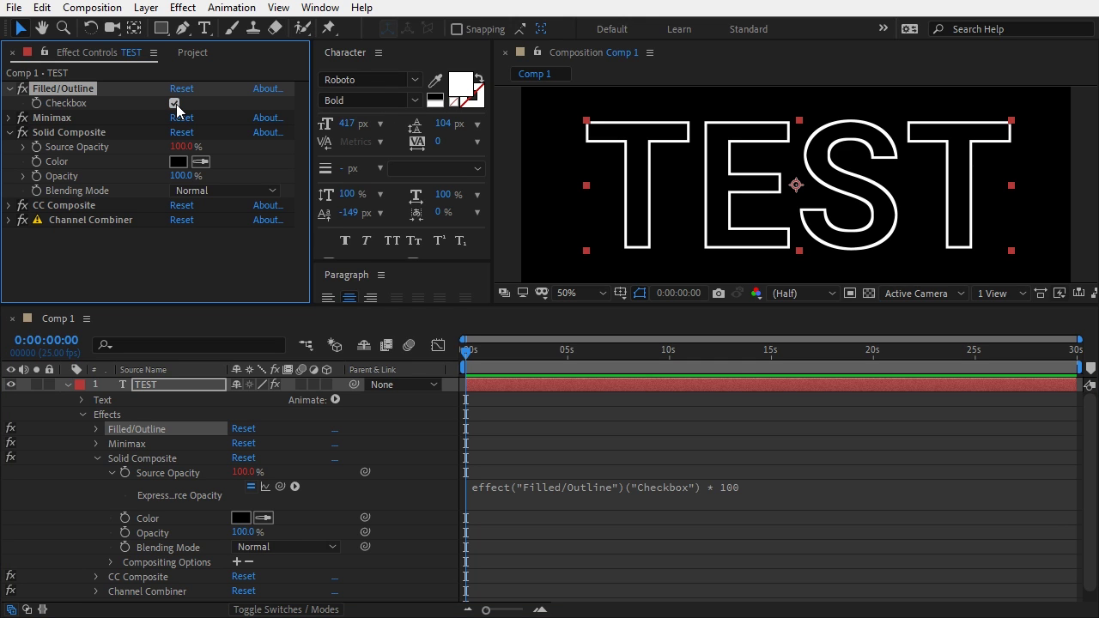
pyautogui.click(174, 103)
pyautogui.click(174, 103)
pyautogui.click(174, 103)
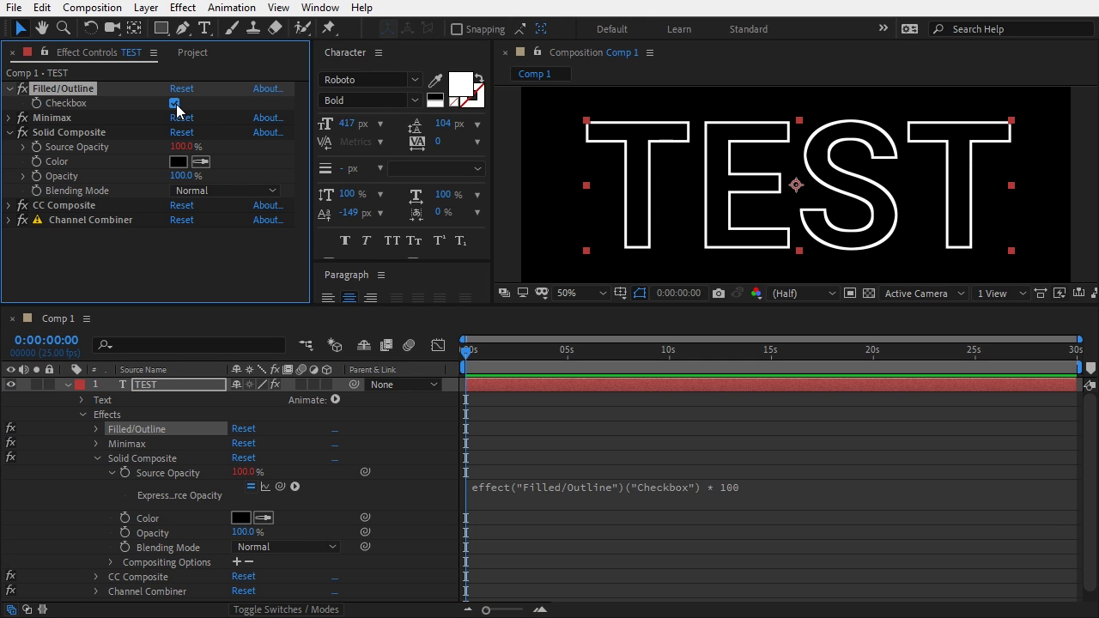
pyautogui.click(97, 457)
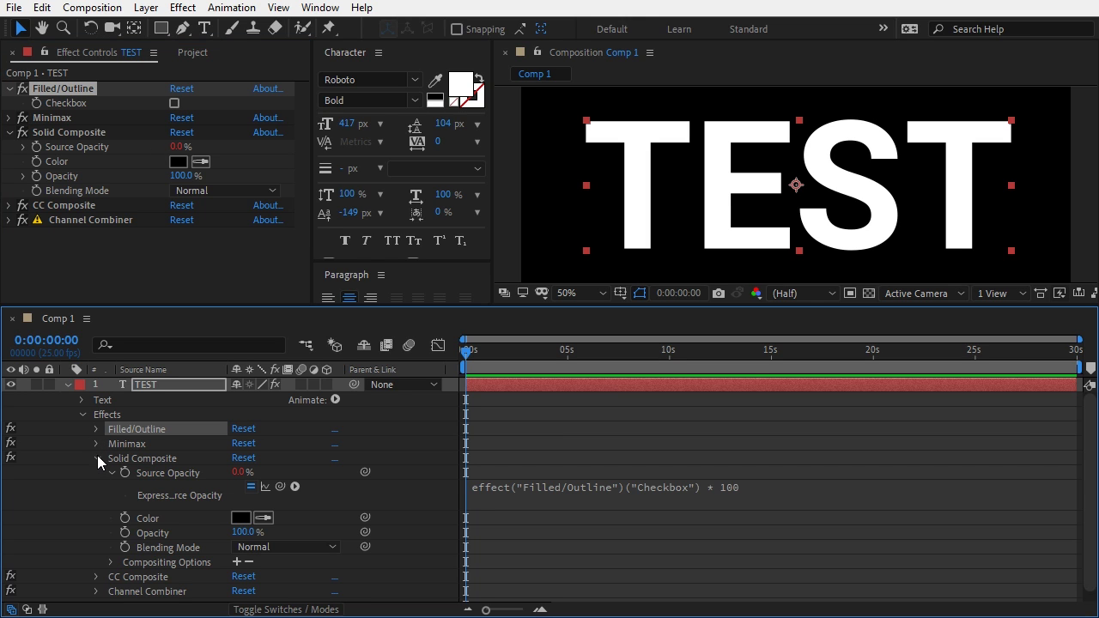
# Step: Add a Slider Control named Interval In Frames at the top of TEST's effects
pyautogui.rightClick(144, 264)
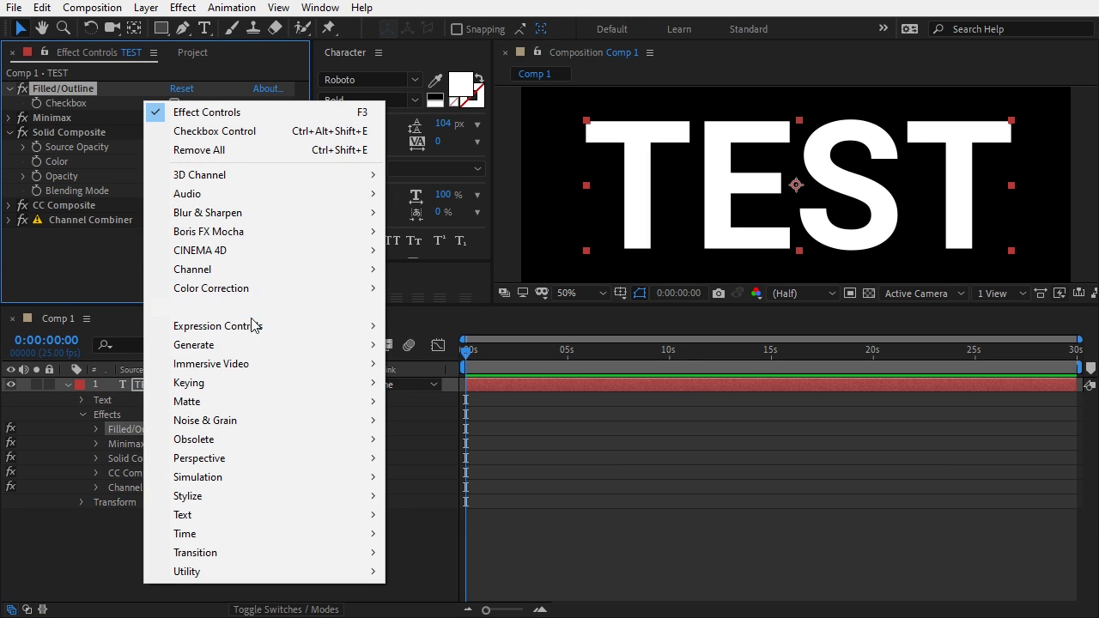
pyautogui.moveTo(257, 326)
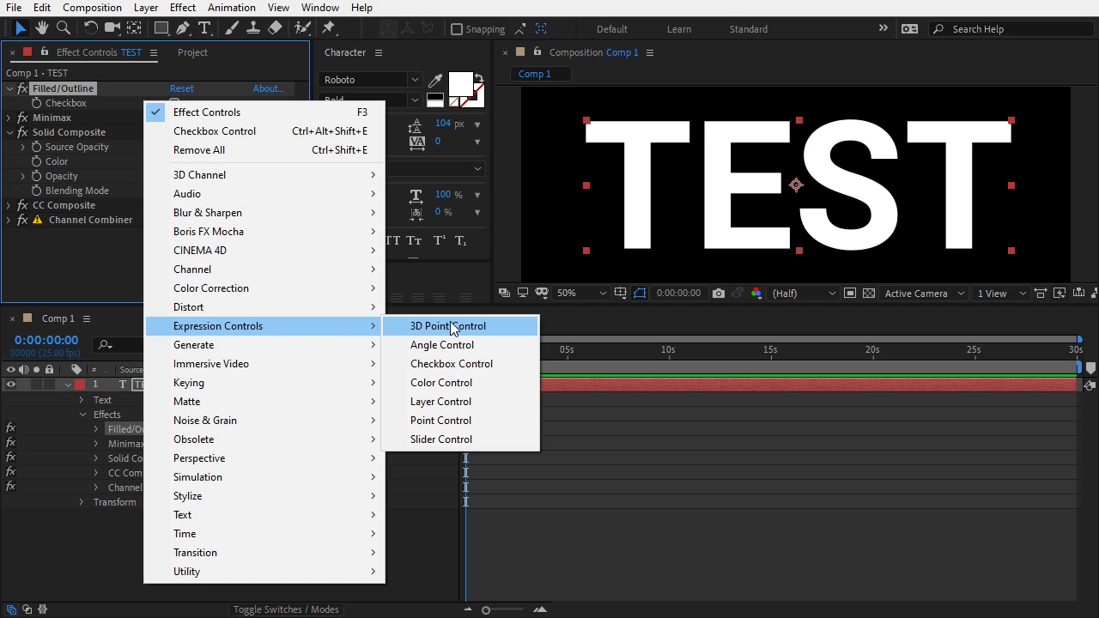
pyautogui.click(445, 441)
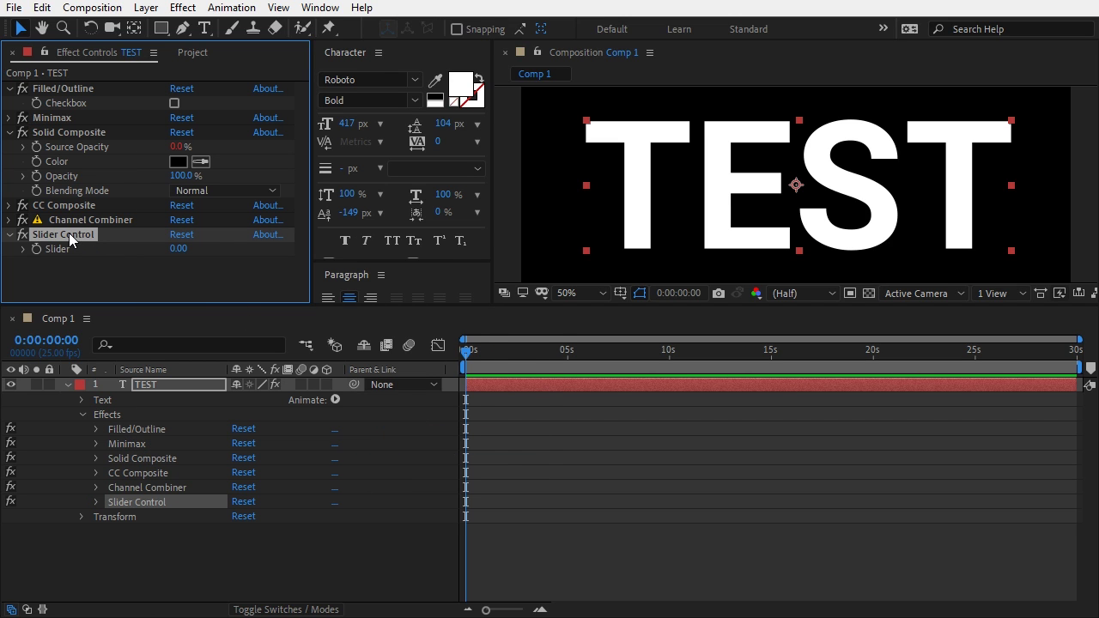
pyautogui.press('Return')
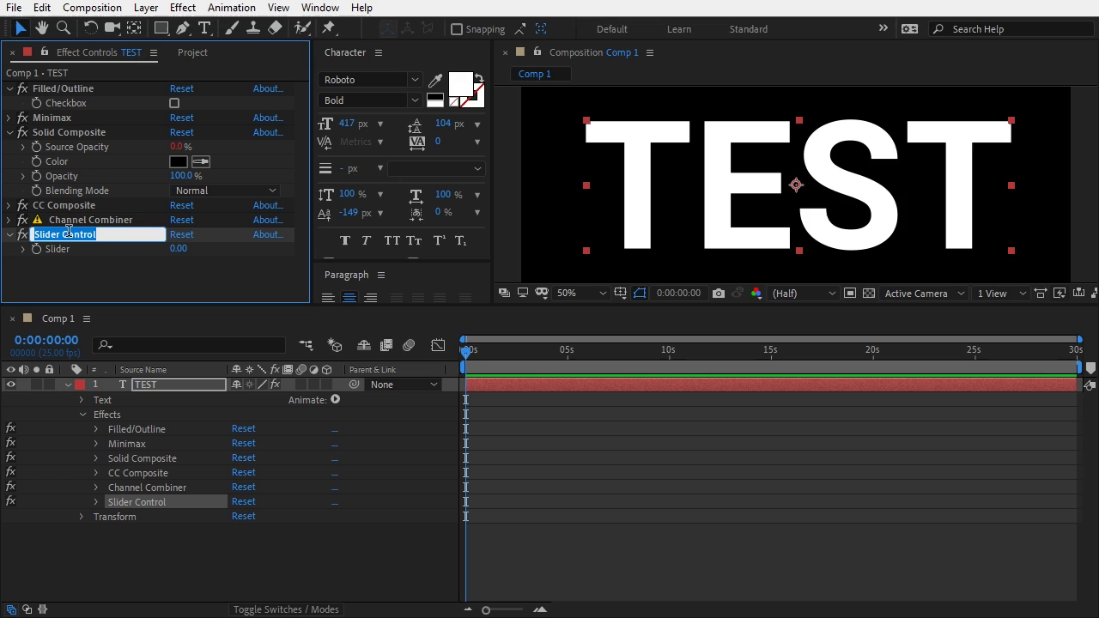
pyautogui.write('Interva')
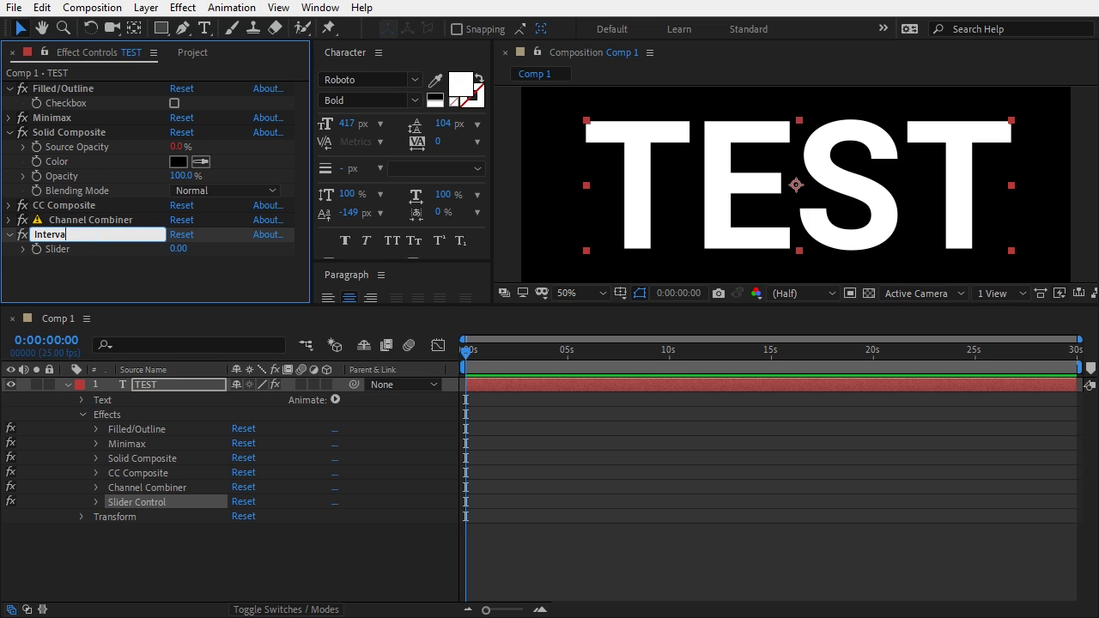
pyautogui.write('l In Frames')
pyautogui.press('Return')
pyautogui.moveTo(70, 238); pyautogui.dragTo(67, 89)
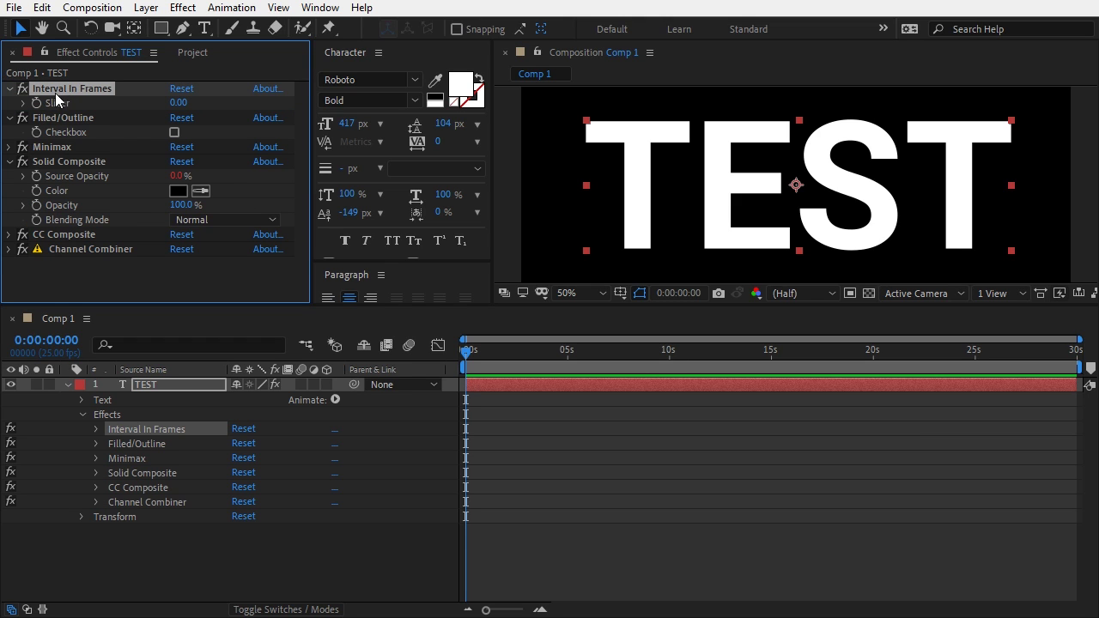
# Step: Give the checkbox the expression Math.floor(time * 25 / Interval In Frames slider) % 2
pyautogui.keyDown('alt'); pyautogui.click(37, 133); pyautogui.keyUp('alt')
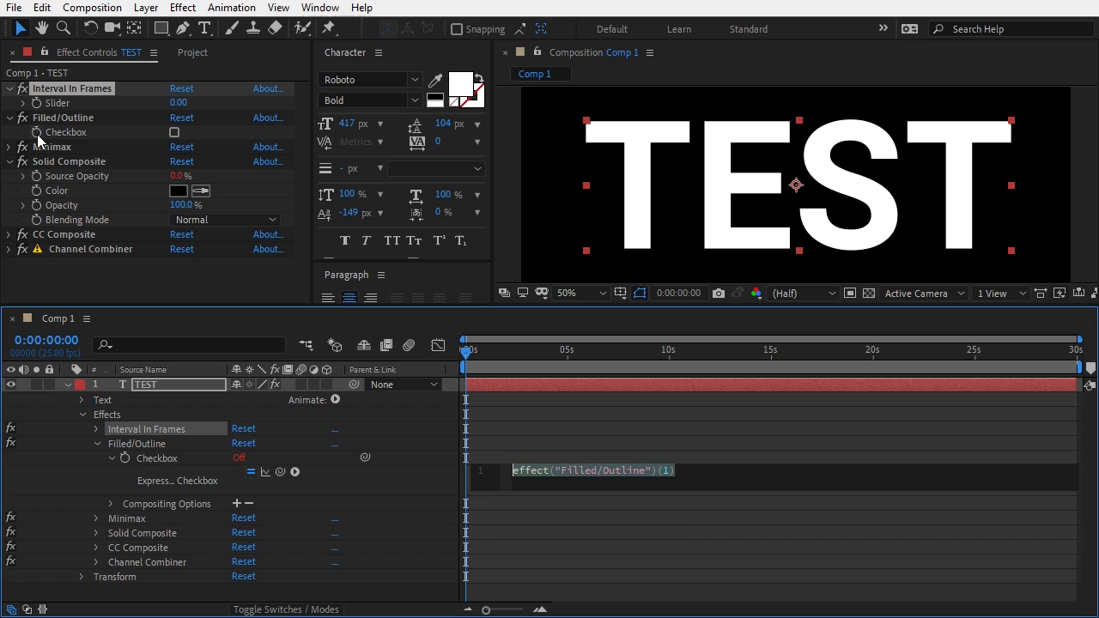
pyautogui.write('Math')
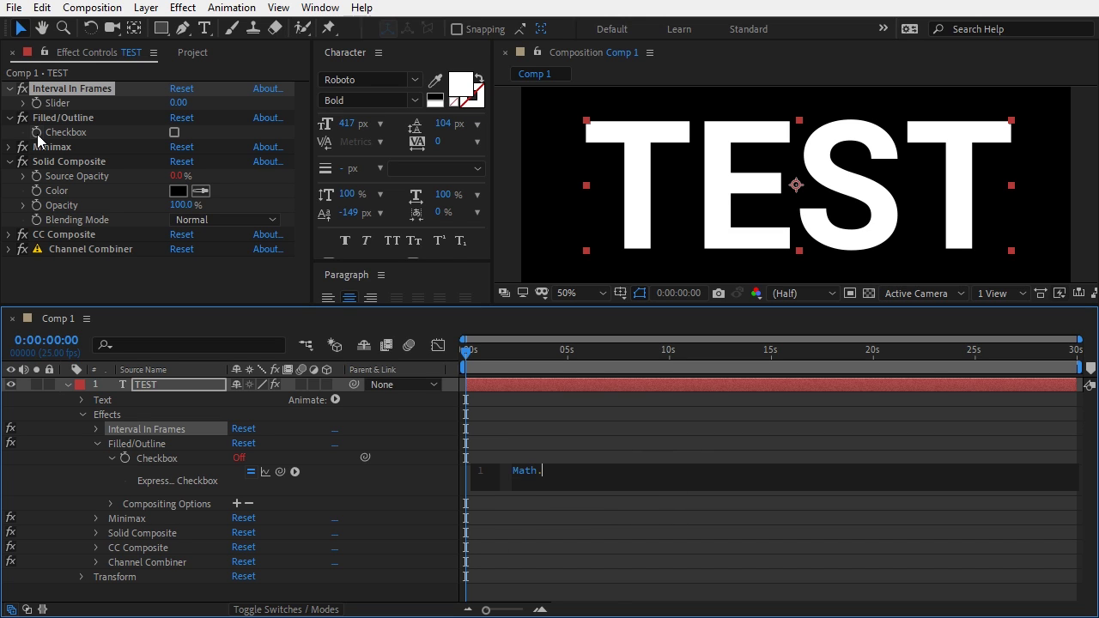
pyautogui.write('.floo')
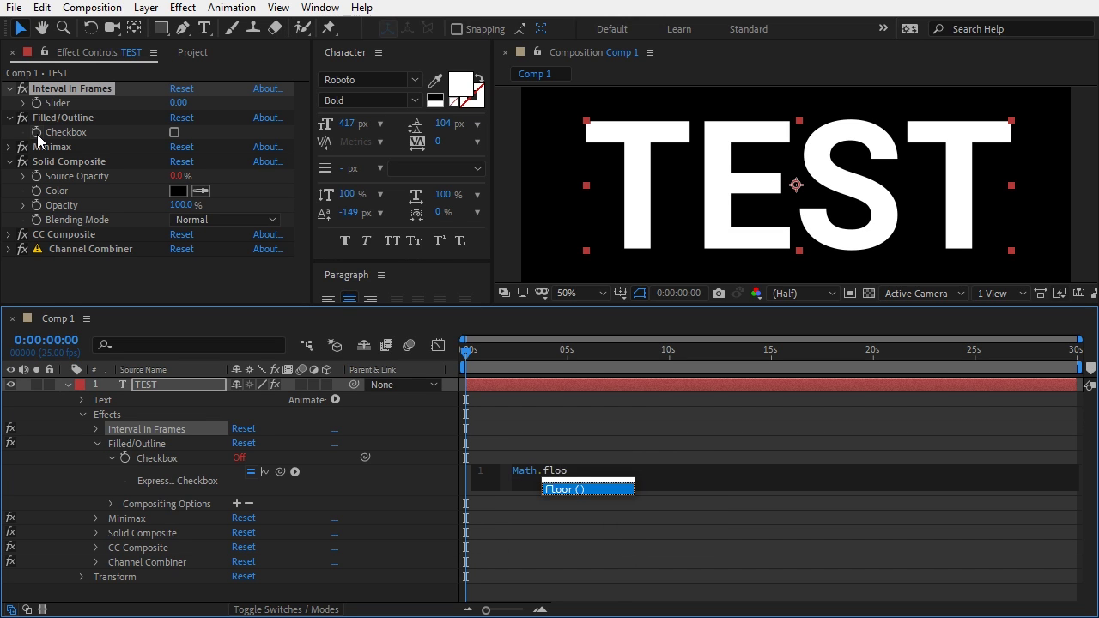
pyautogui.press('Return')
pyautogui.write('time')
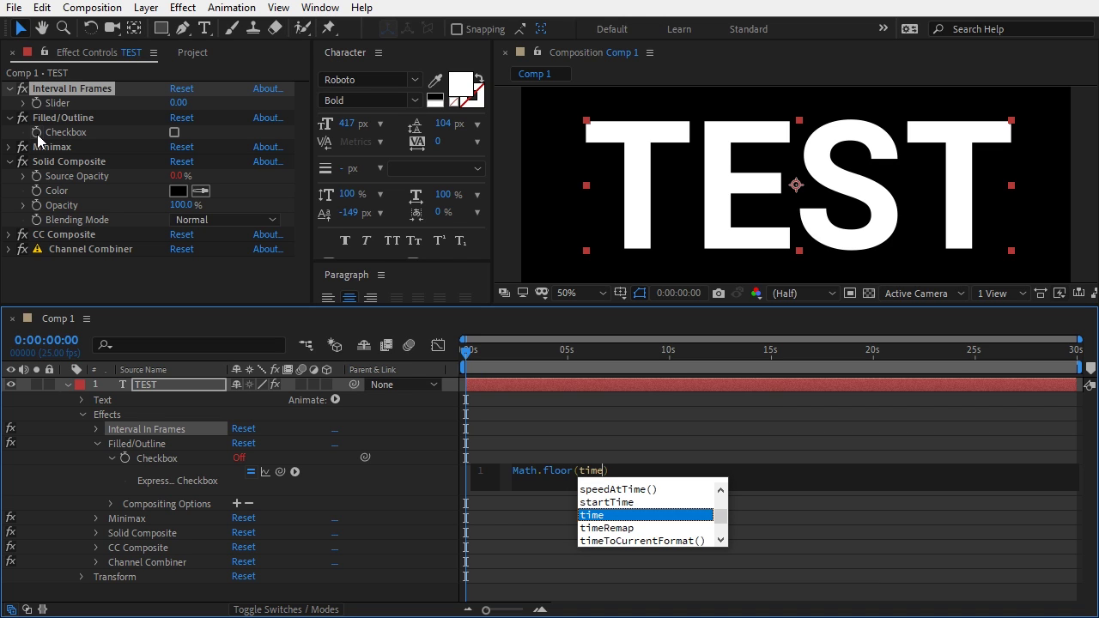
pyautogui.write('* ')
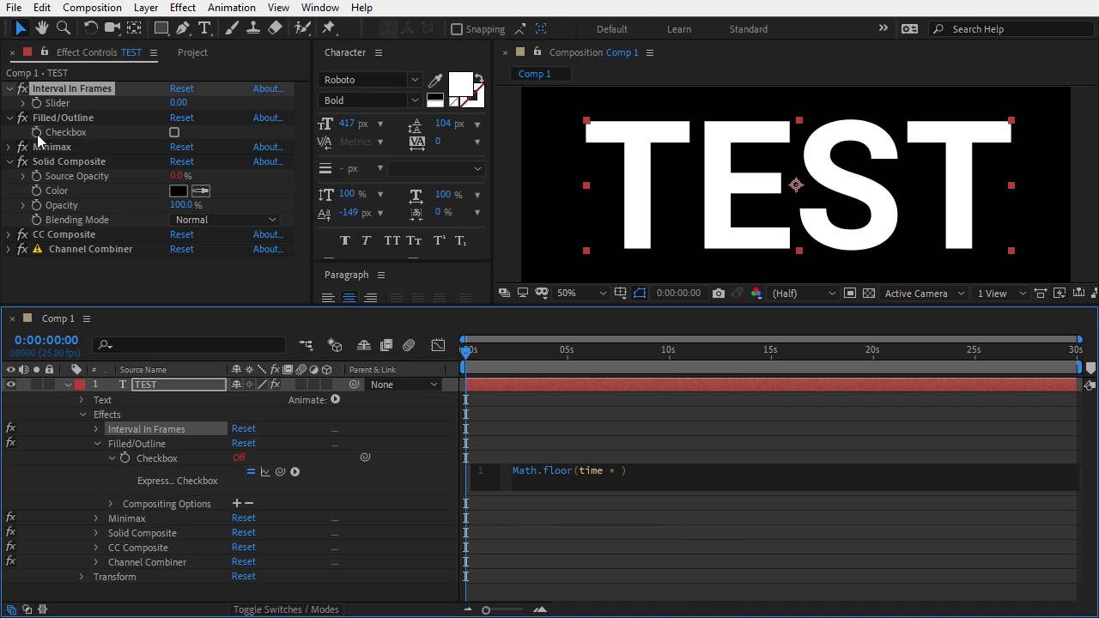
pyautogui.write('25 /')
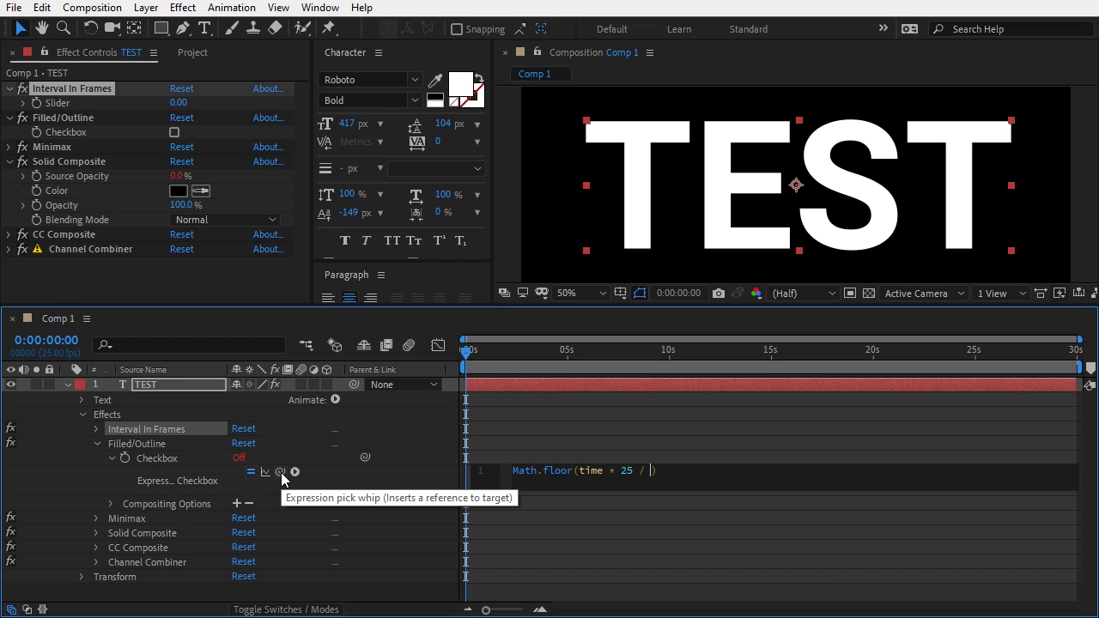
pyautogui.moveTo(280, 472); pyautogui.dragTo(76, 103)
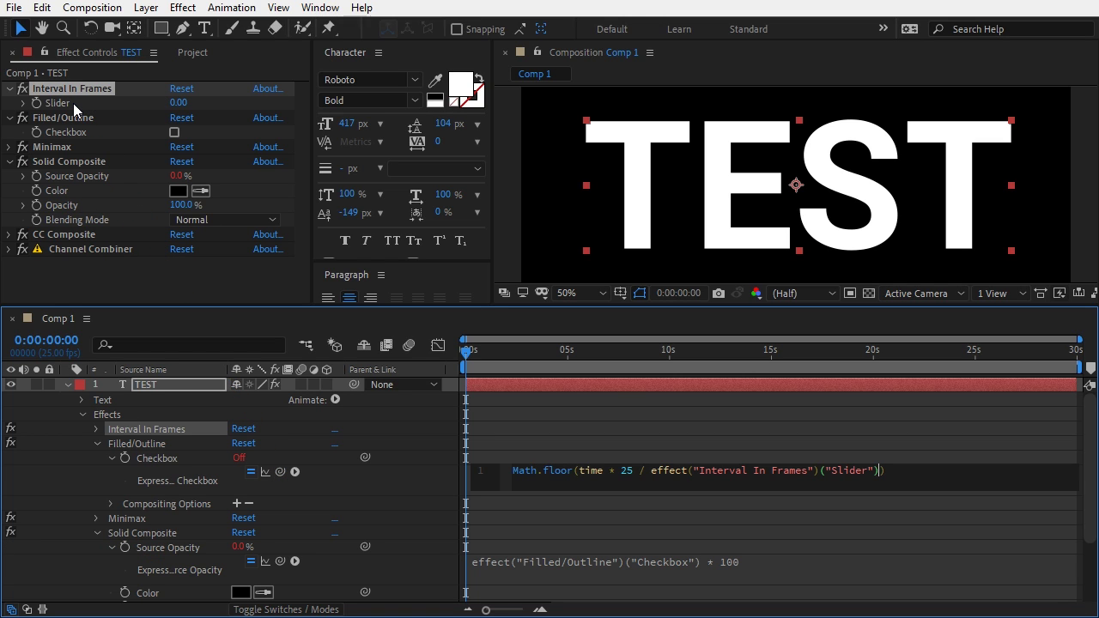
pyautogui.write(')')
pyautogui.write('% 2')
pyautogui.press('KP_Enter')
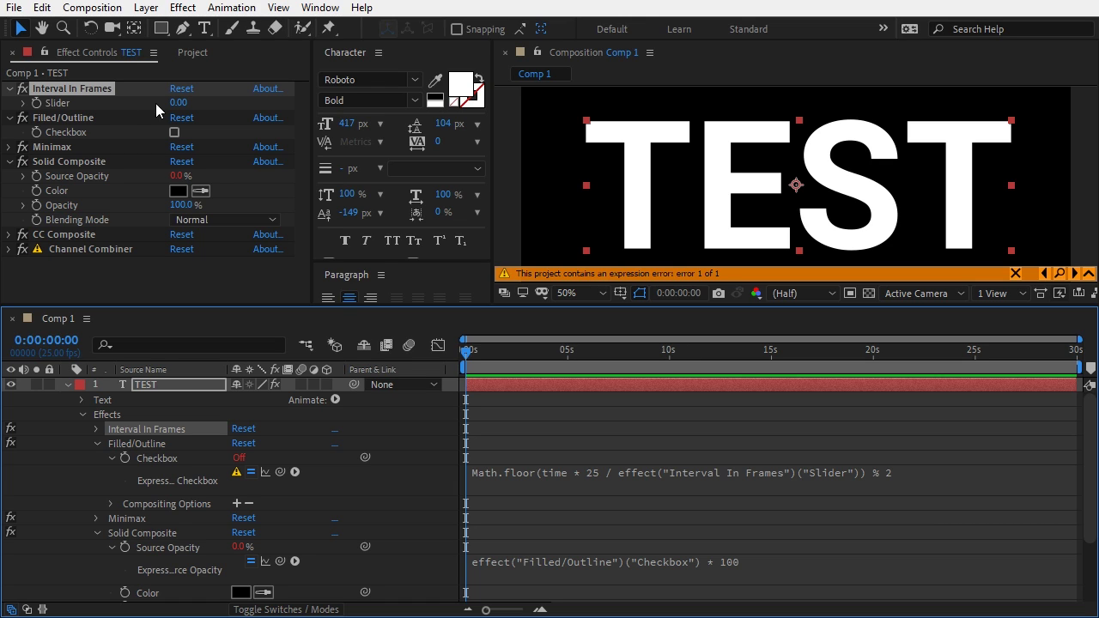
# Step: Set Interval In Frames to 25, preview the alternating text, then change it to 10
pyautogui.click(181, 104)
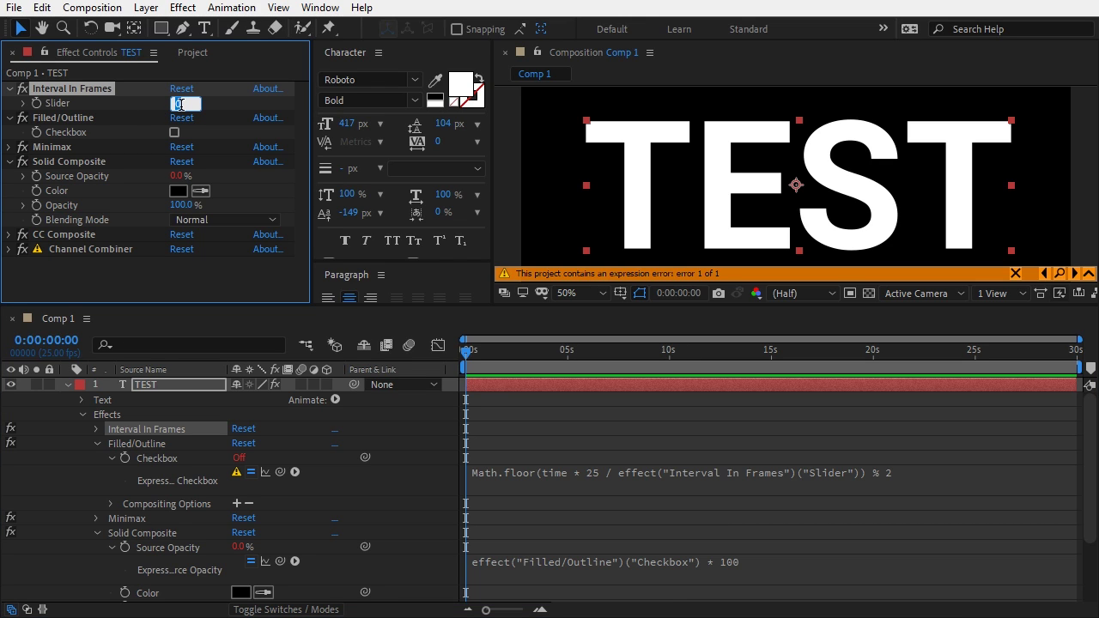
pyautogui.write('25')
pyautogui.press('Return')
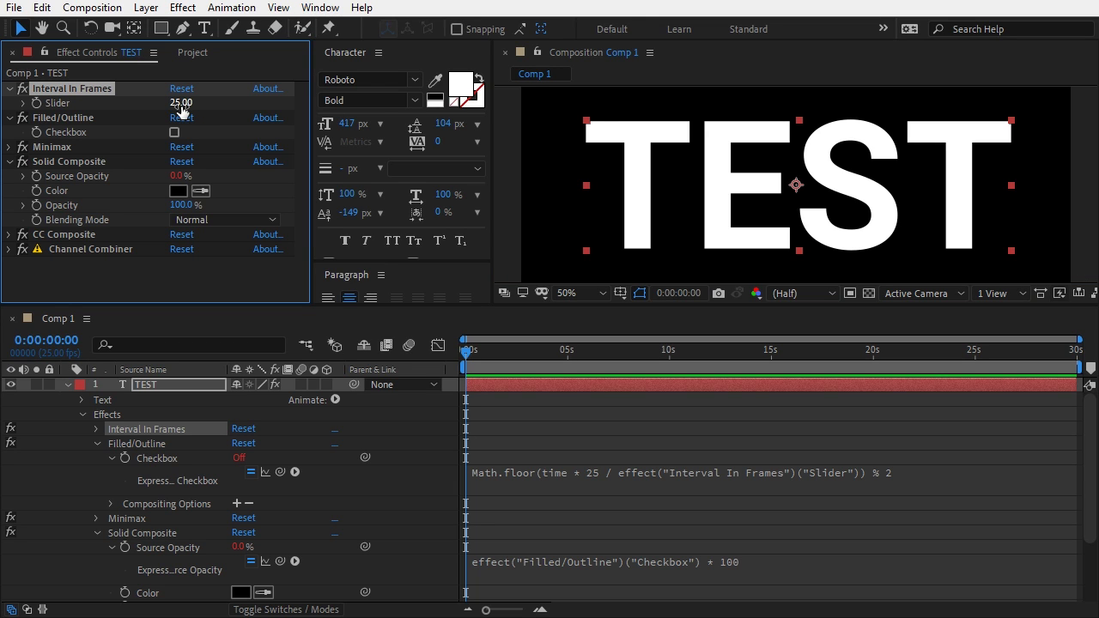
pyautogui.press('space')
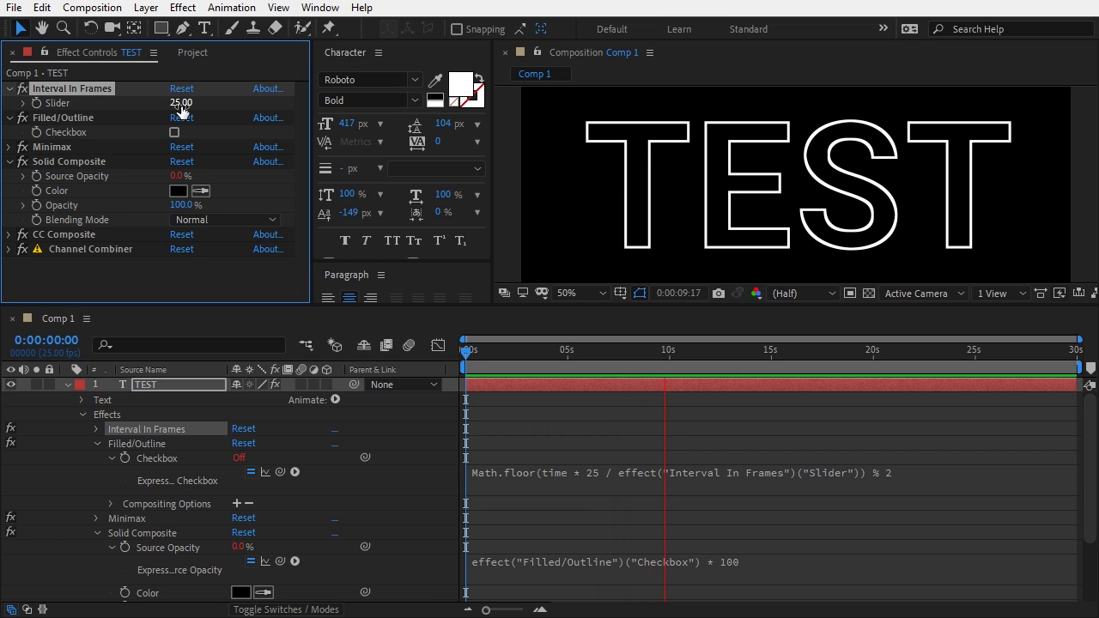
pyautogui.press('space')
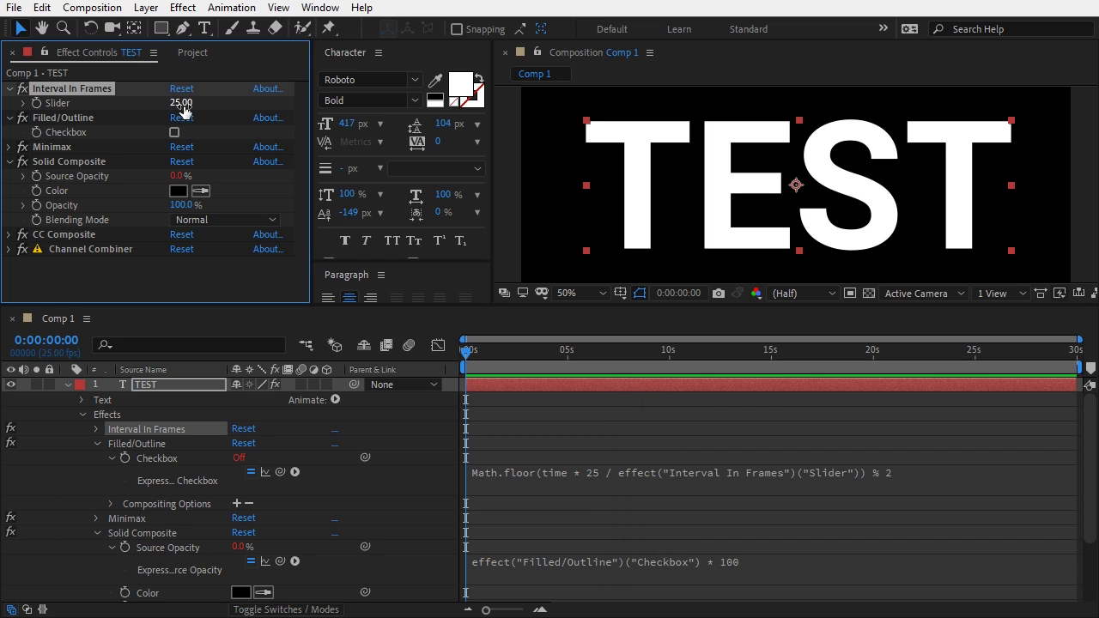
pyautogui.click(182, 110)
pyautogui.write('10')
pyautogui.press('Return')
pyautogui.press('space')
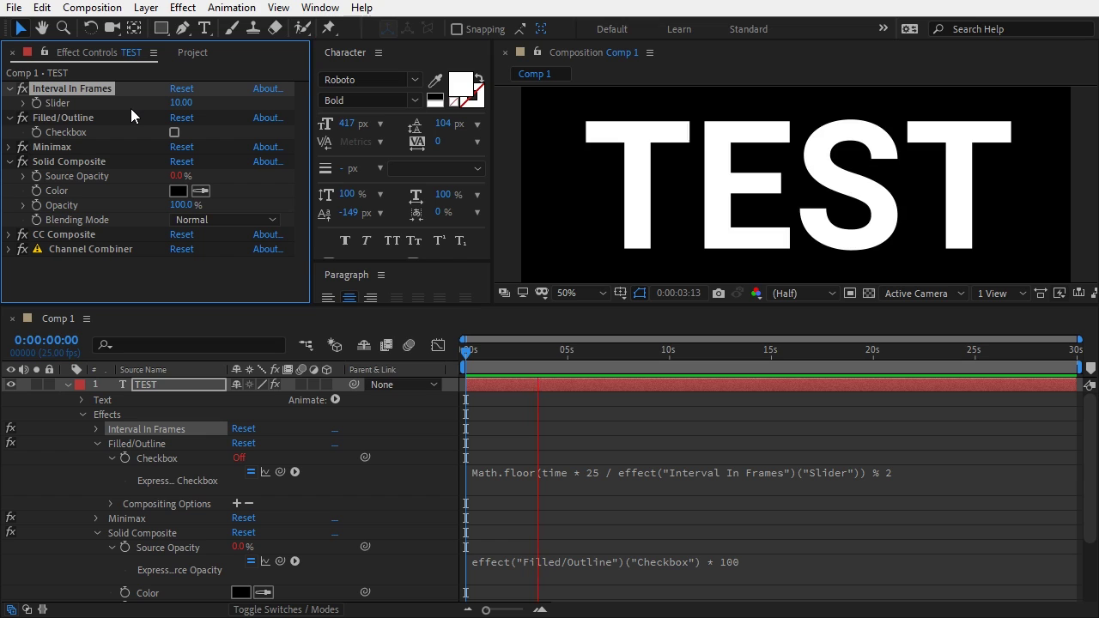
pyautogui.press('space')
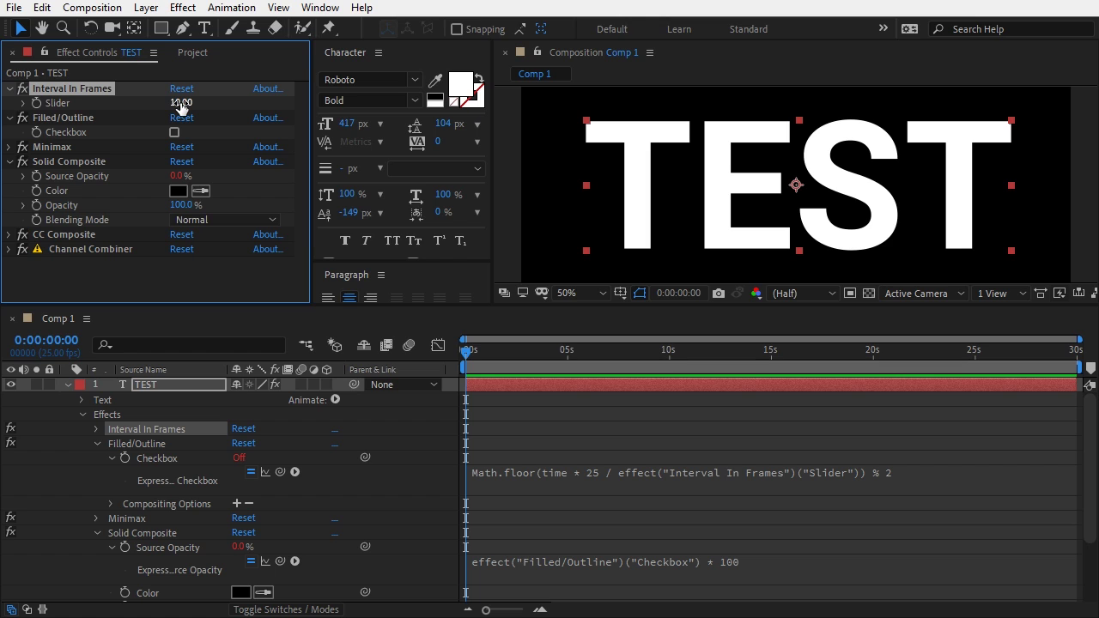
# Step: Give TEST's Source Text the expression Math.floor(time * 25 / effect("Interval In Frames")("Slider"))
pyautogui.click(83, 405)
pyautogui.click(82, 400)
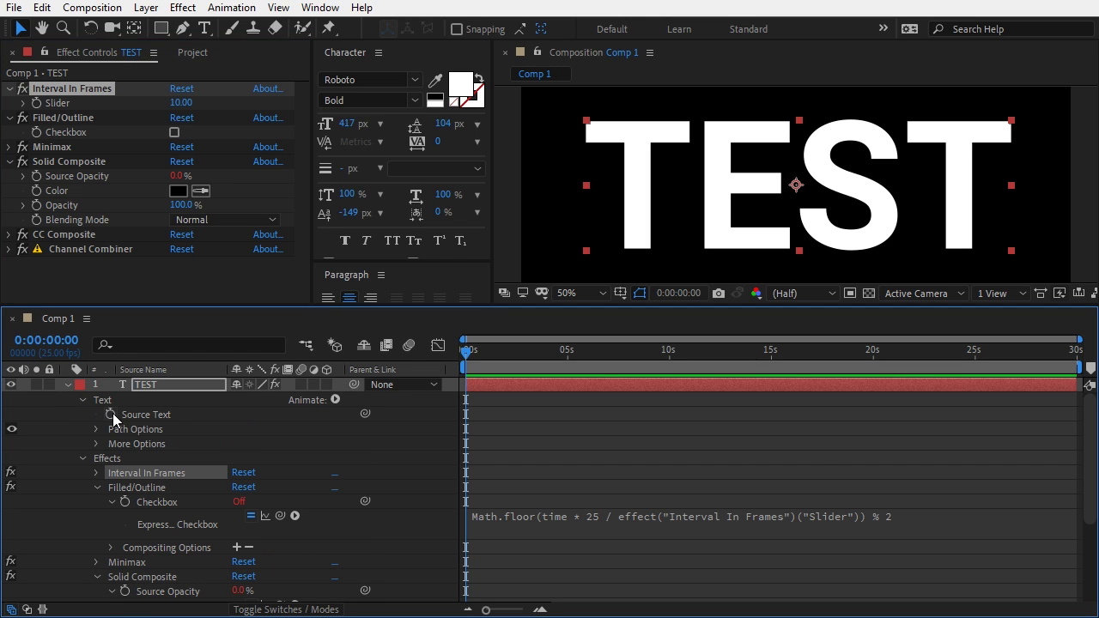
pyautogui.click(115, 416)
pyautogui.keyDown('alt'); pyautogui.click(114, 417); pyautogui.keyUp('alt')
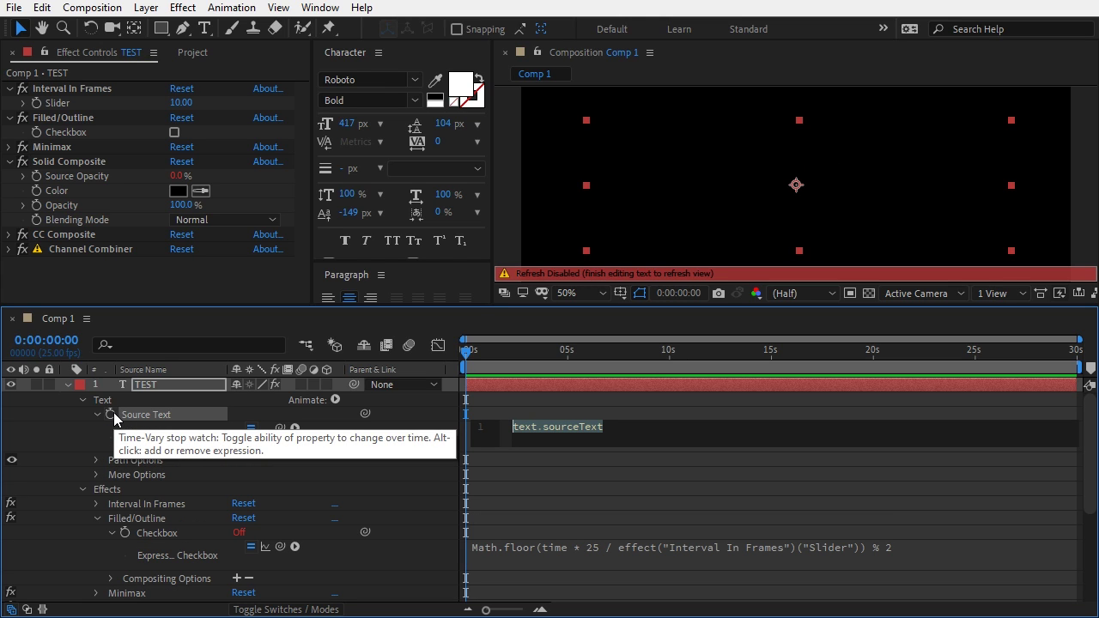
pyautogui.write('Math')
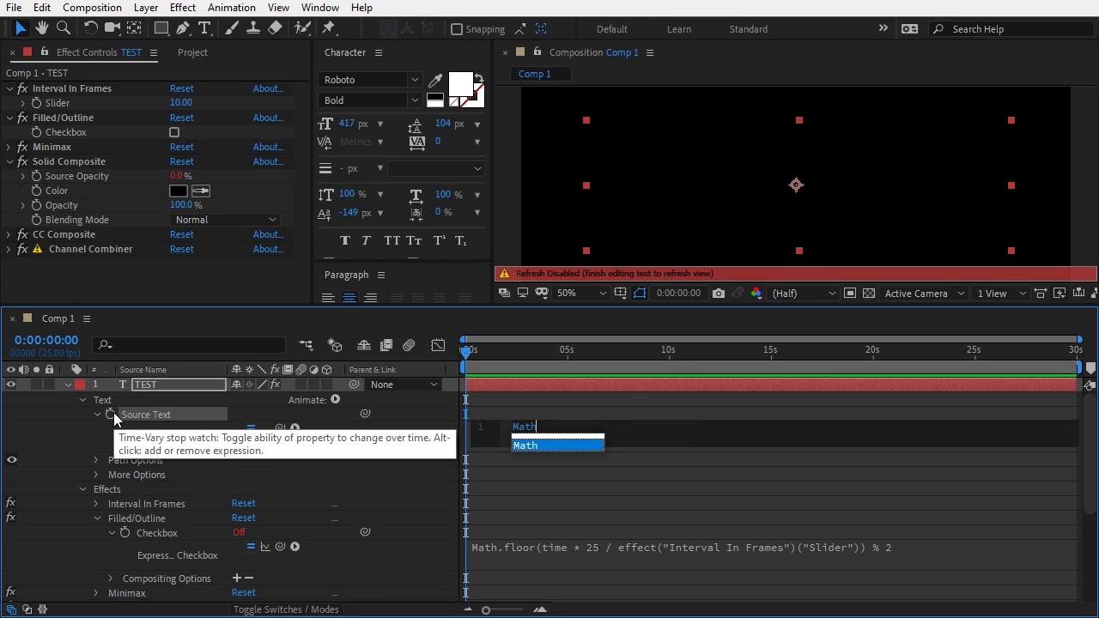
pyautogui.write('.floo')
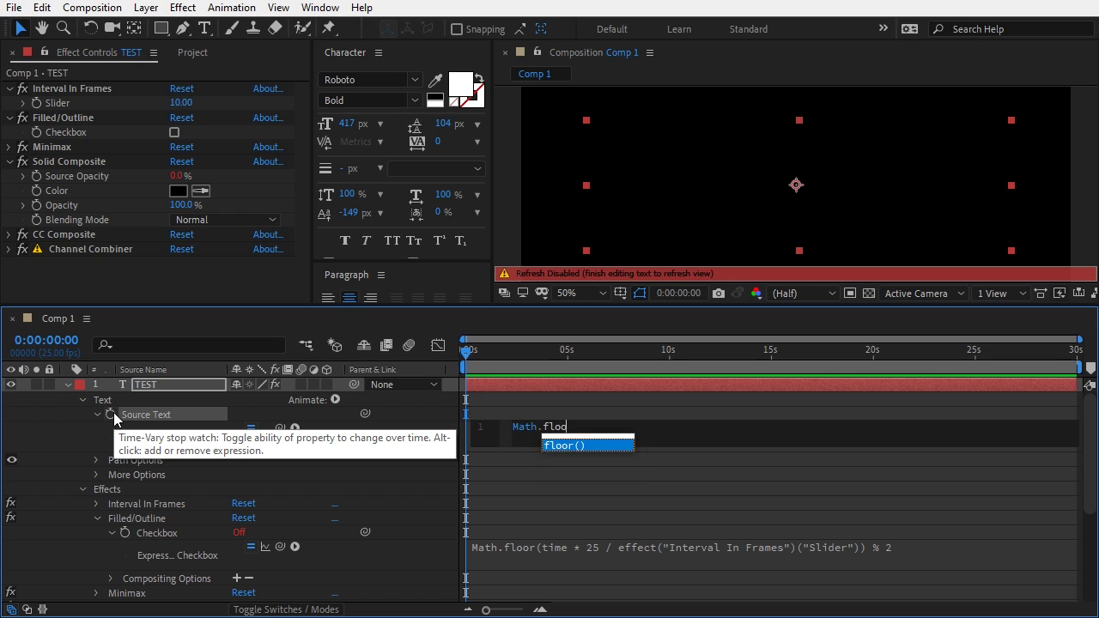
pyautogui.write('r()time')
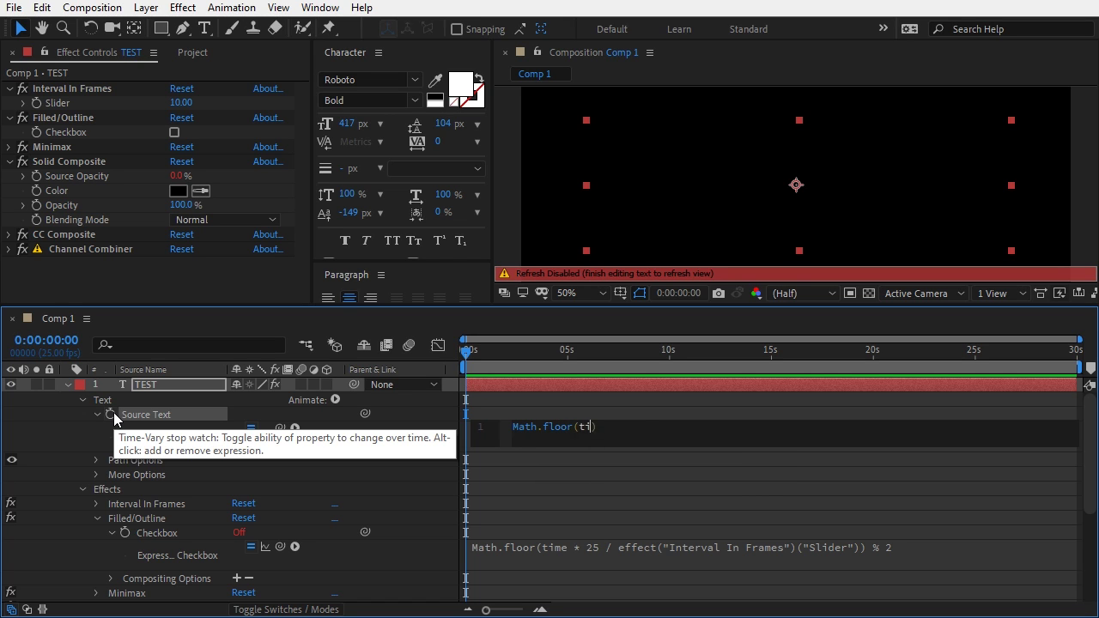
pyautogui.write(' * 25 /')
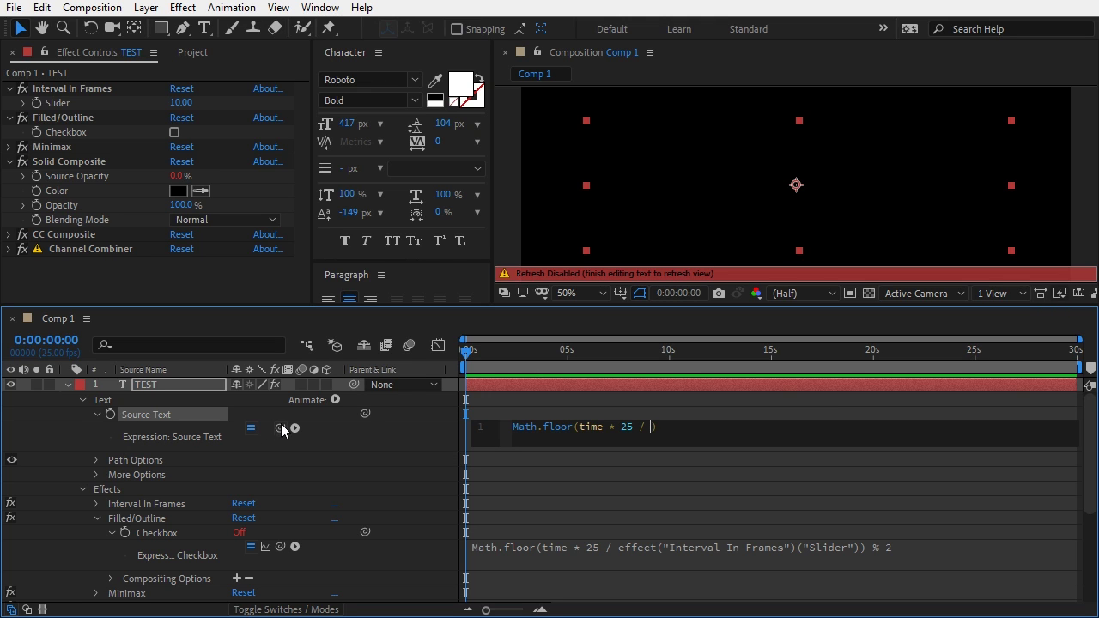
pyautogui.moveTo(279, 427); pyautogui.dragTo(76, 101)
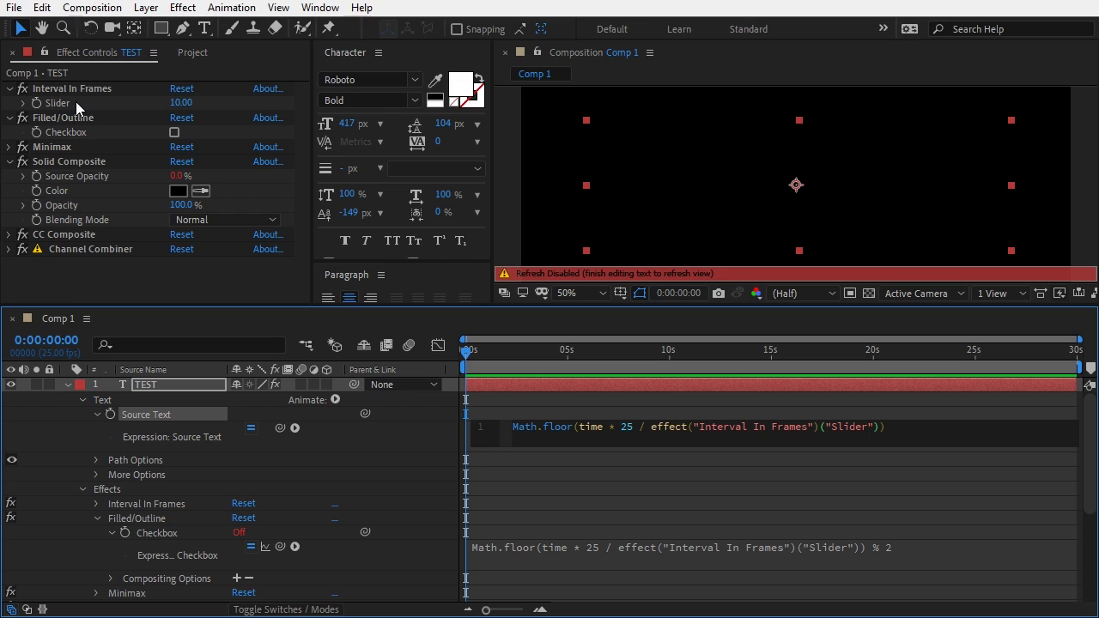
pyautogui.click(933, 429)
pyautogui.press('KP_Enter')
# Step: Preview the counting number, then insert an empty line above the Math.floor expression
pyautogui.press('space')
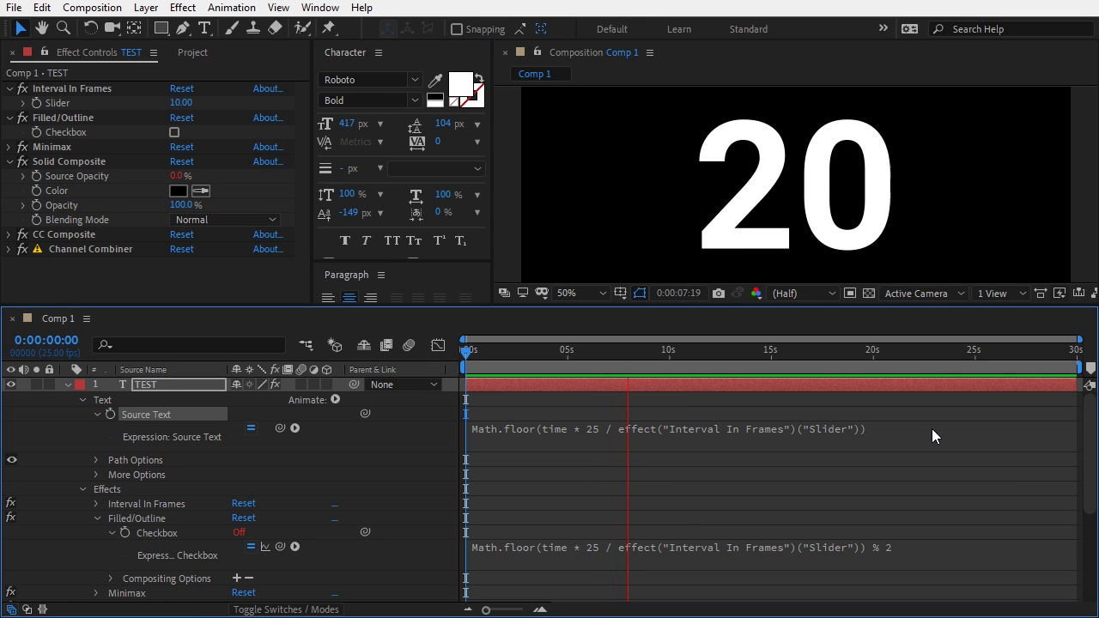
pyautogui.press('space')
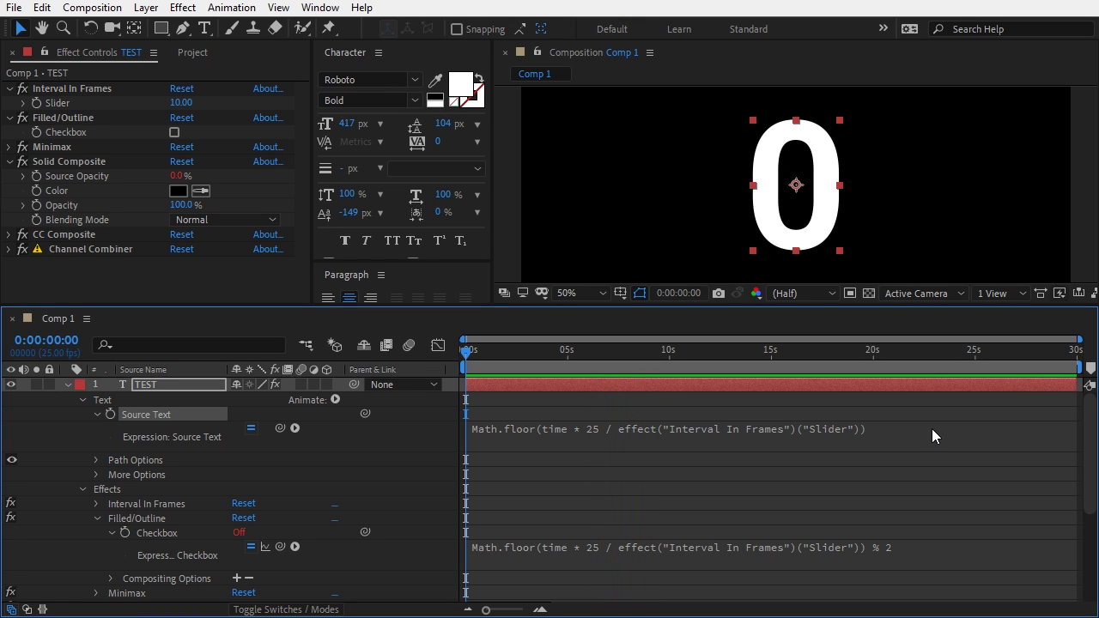
pyautogui.click(931, 428)
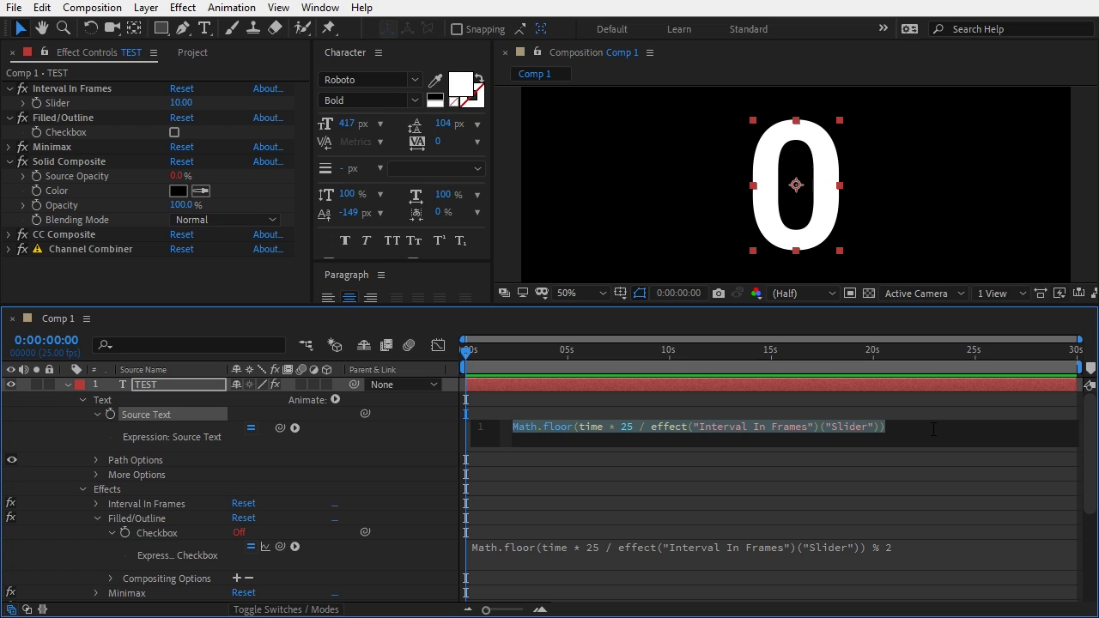
pyautogui.press('Home')
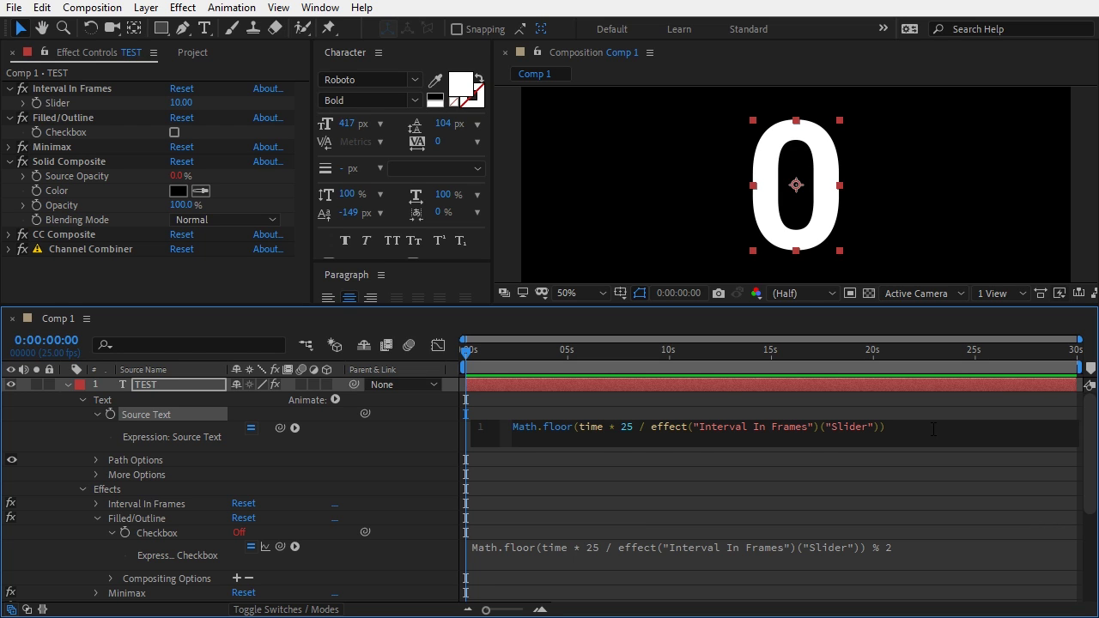
pyautogui.press('Return')
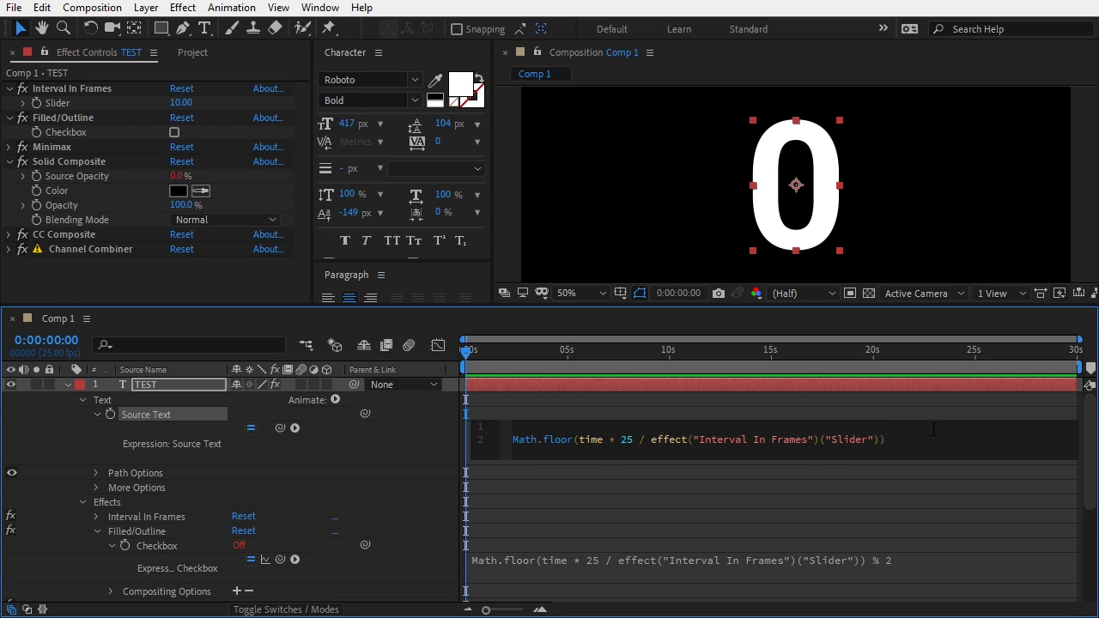
# Step: On line 1, declare myText = ["One","Two",…,"Ten"]; as an array of ten words
pyautogui.write('myText = ["One","Two","Three",')
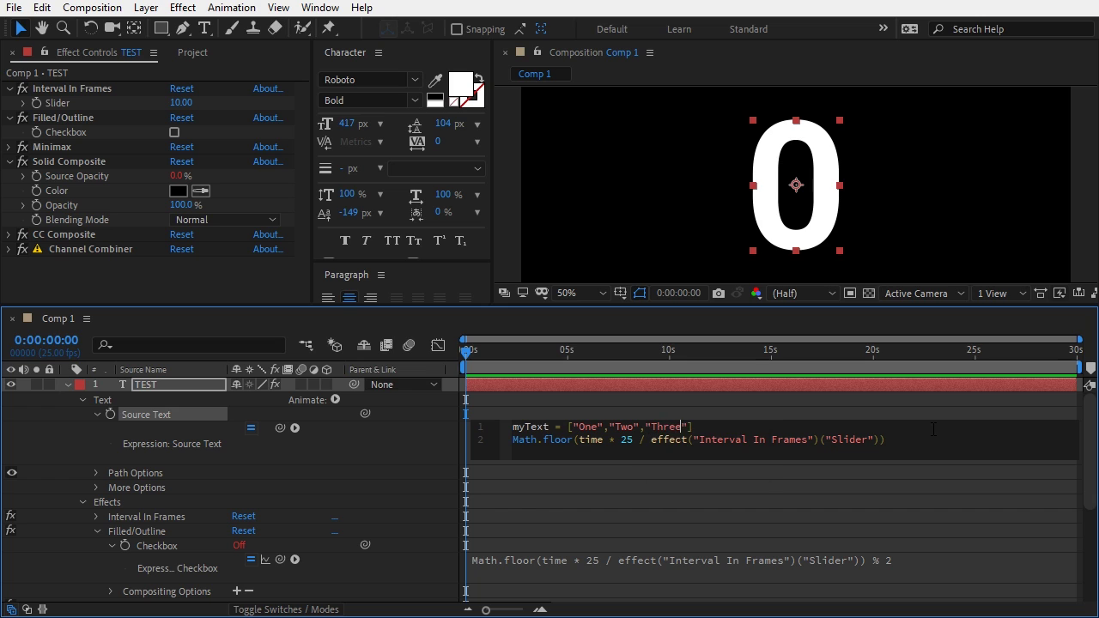
pyautogui.write('"Four","Five","Six","Seven","Eigh')
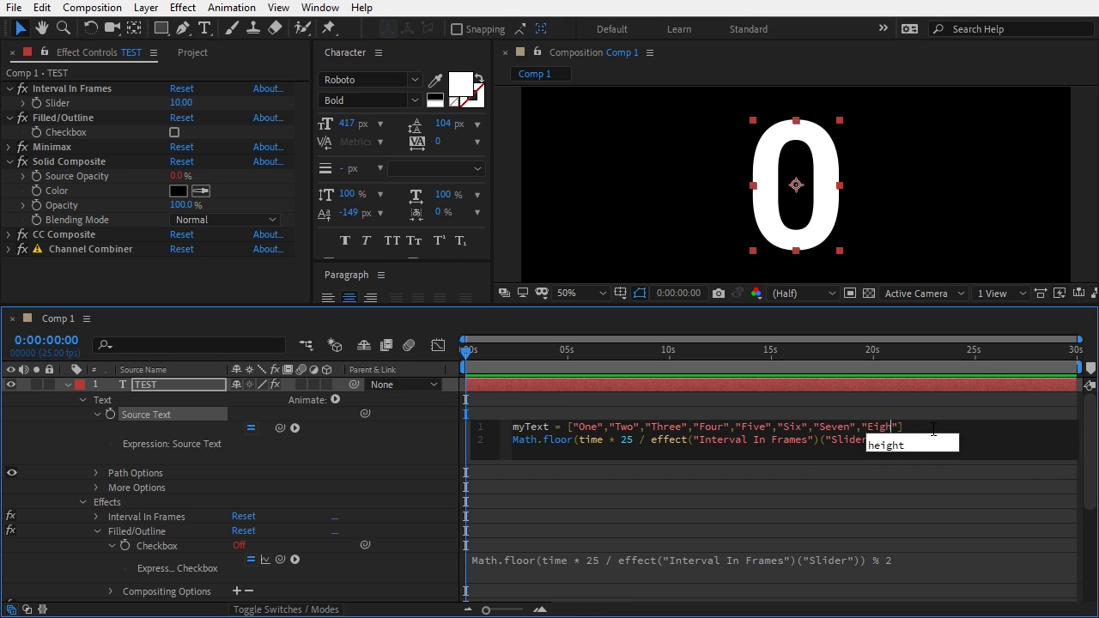
pyautogui.write('t","Nine"')
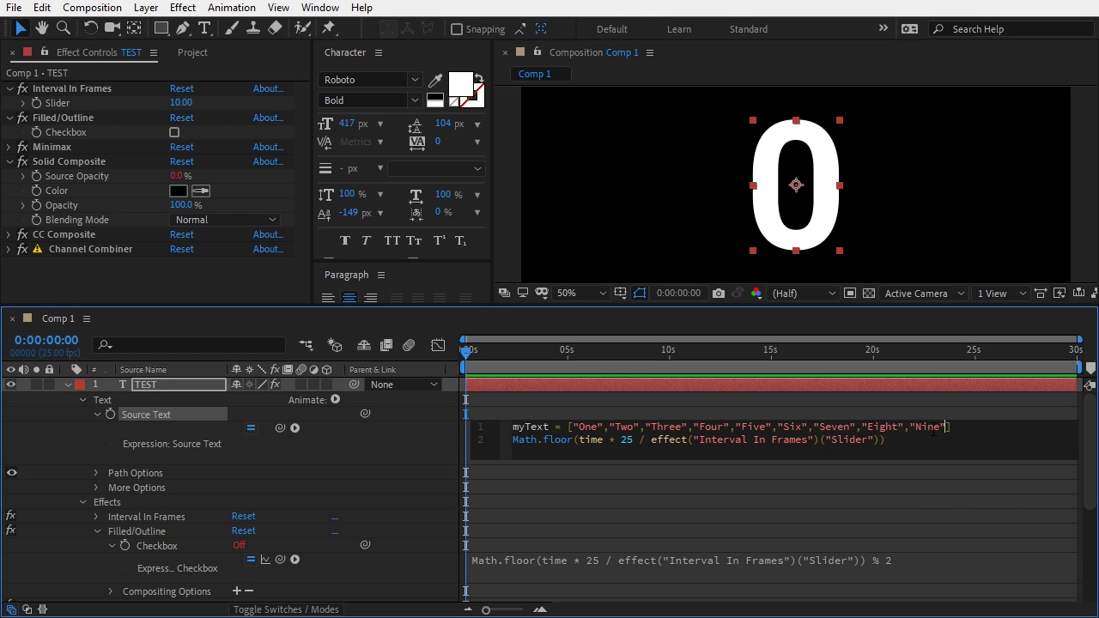
pyautogui.write(',"Ten"')
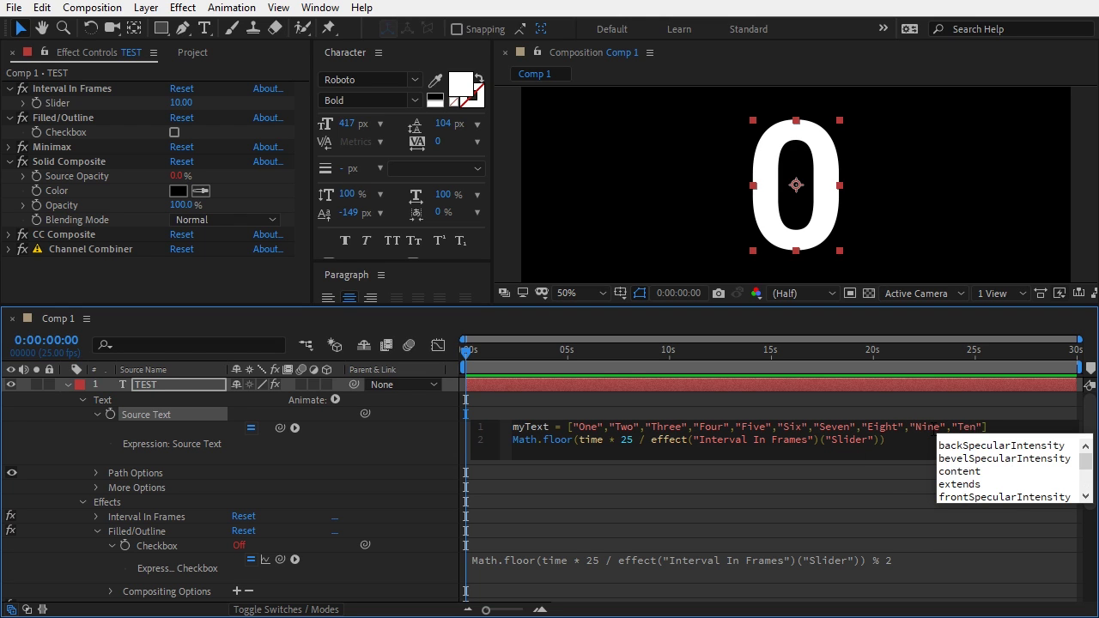
pyautogui.write('];')
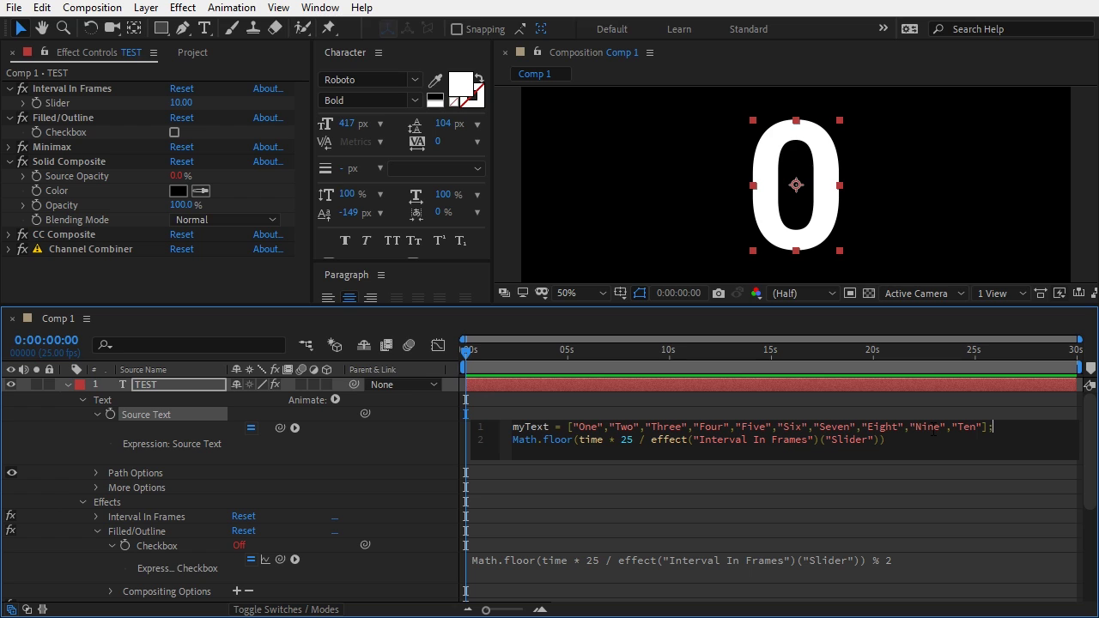
# Step: Rewrite line 2 as myText[Math.floor(...) % myText.length] so the counter indexes the word array
pyautogui.moveTo(933, 431); pyautogui.dragTo(498, 451)
pyautogui.hotkey('ctrl', 'c')
pyautogui.rightClick(532, 437)
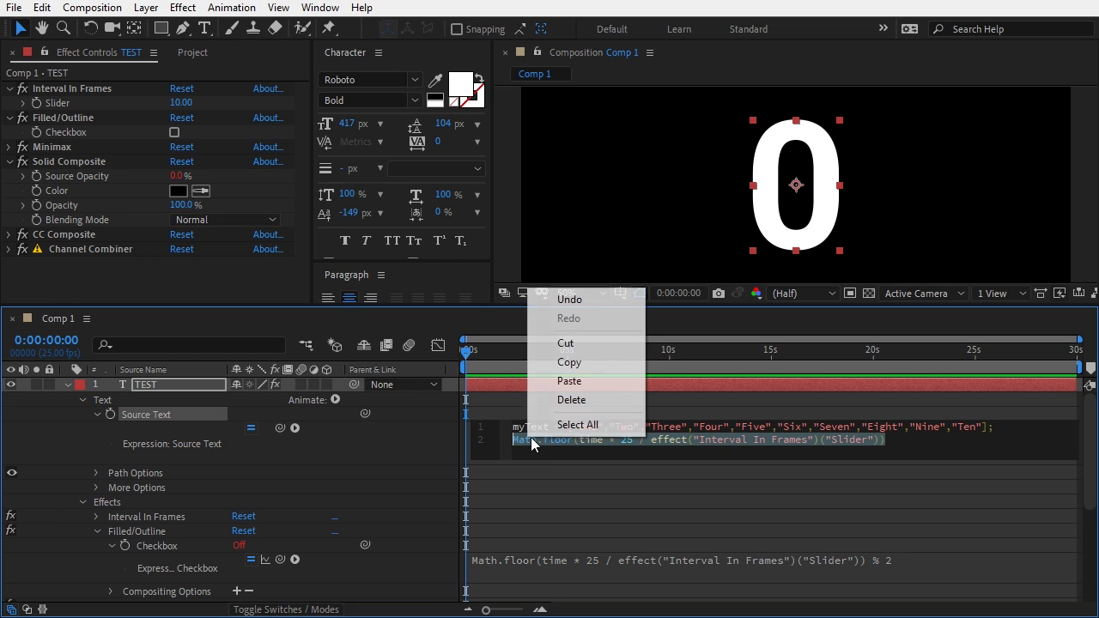
pyautogui.click(582, 345)
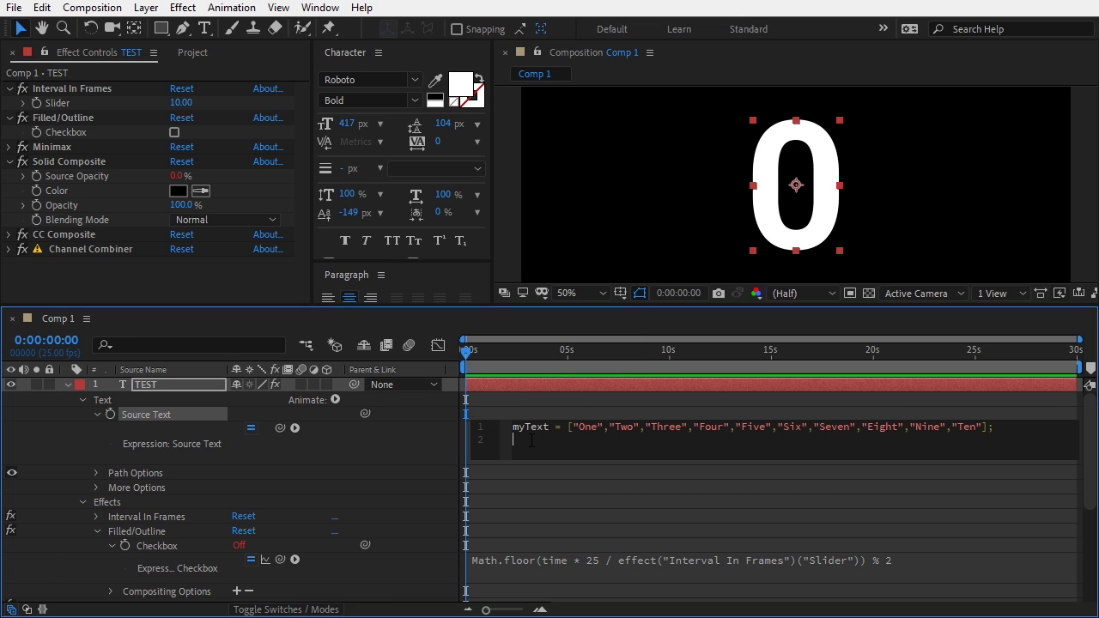
pyautogui.write('myTe')
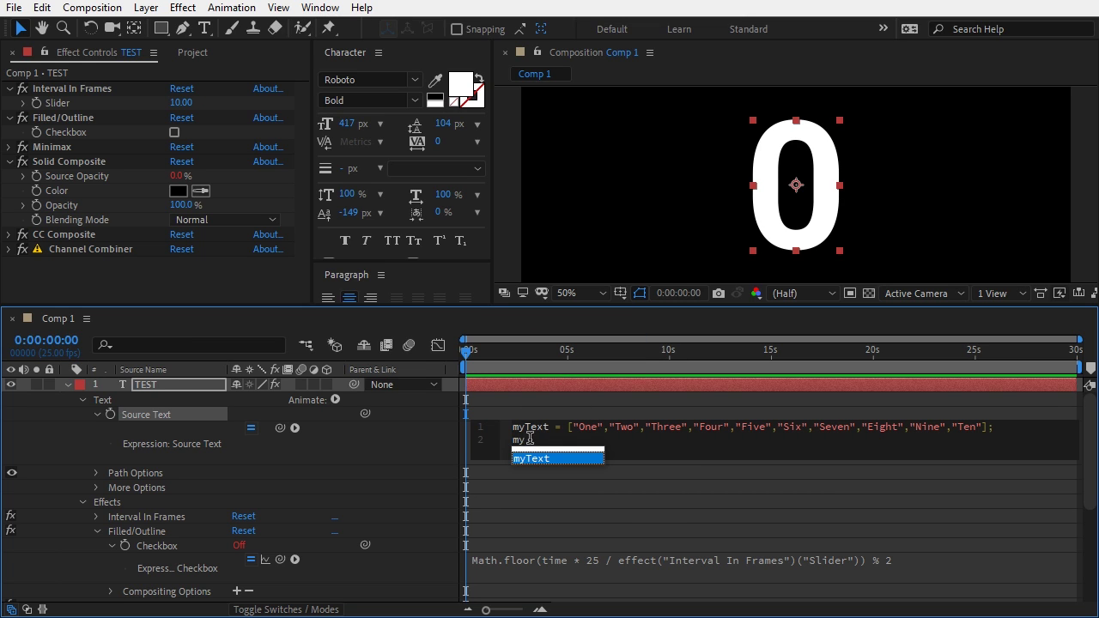
pyautogui.write('xt[')
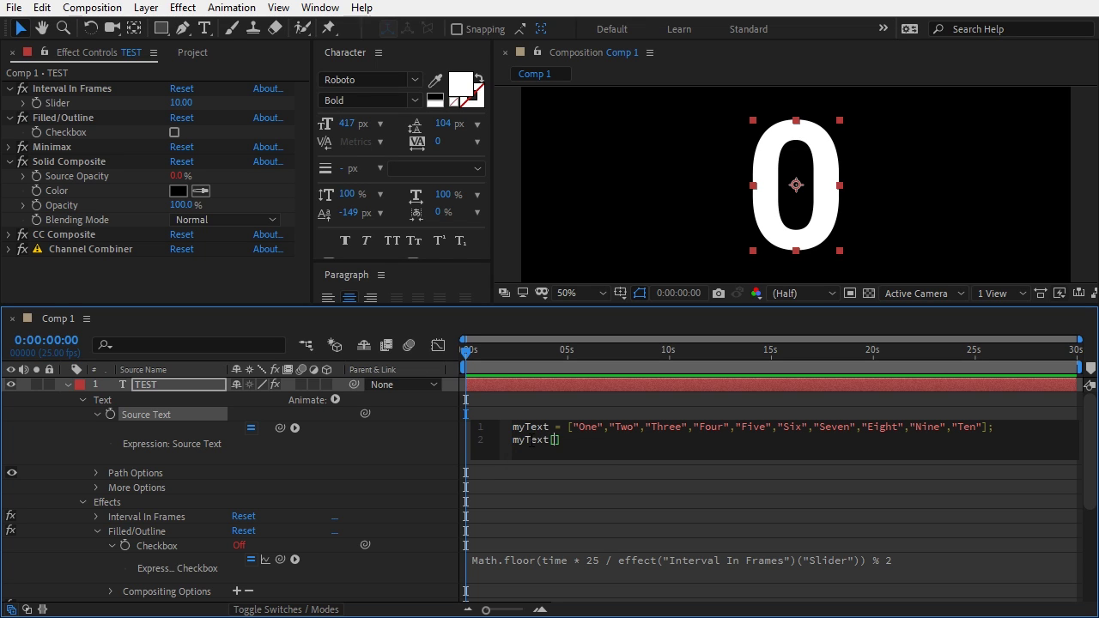
pyautogui.rightClick(553, 439)
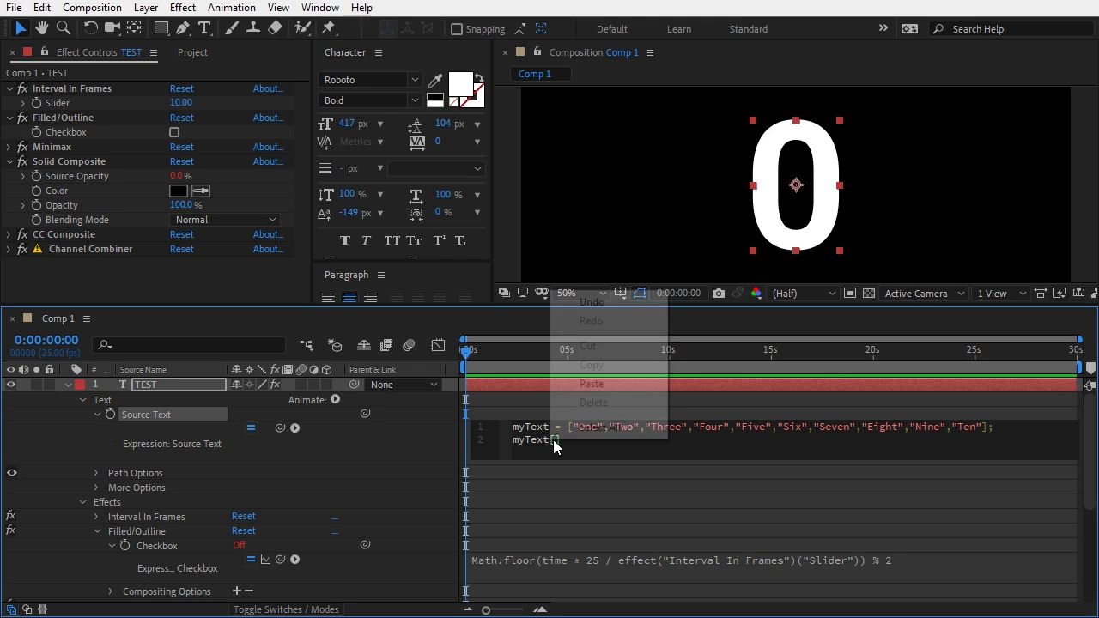
pyautogui.click(590, 384)
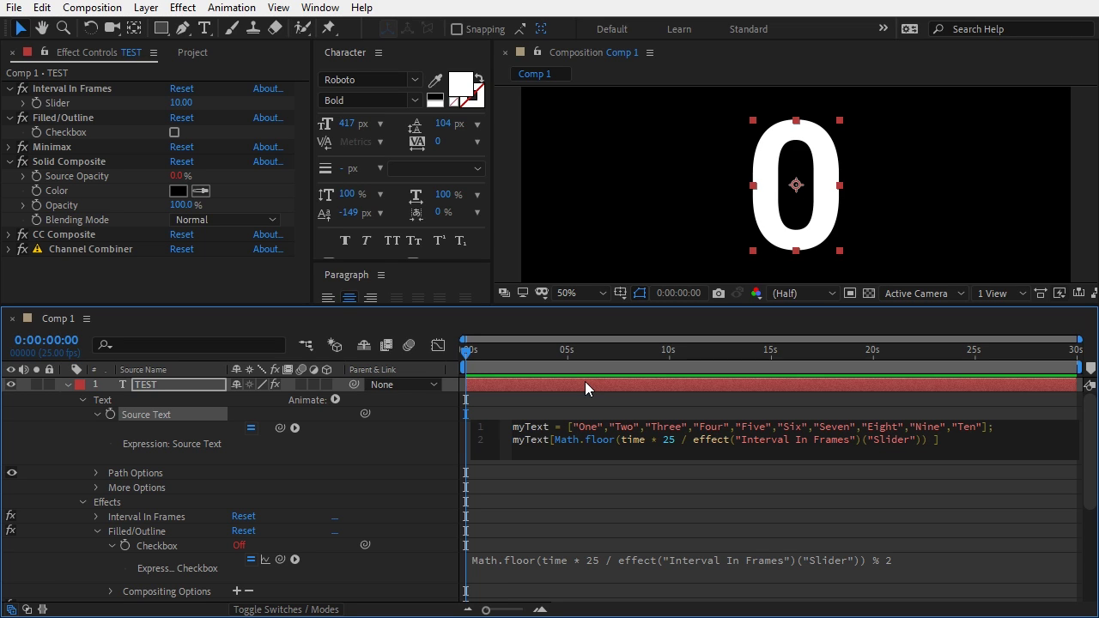
pyautogui.write('%')
pyautogui.write('%')
pyautogui.write(' myText')
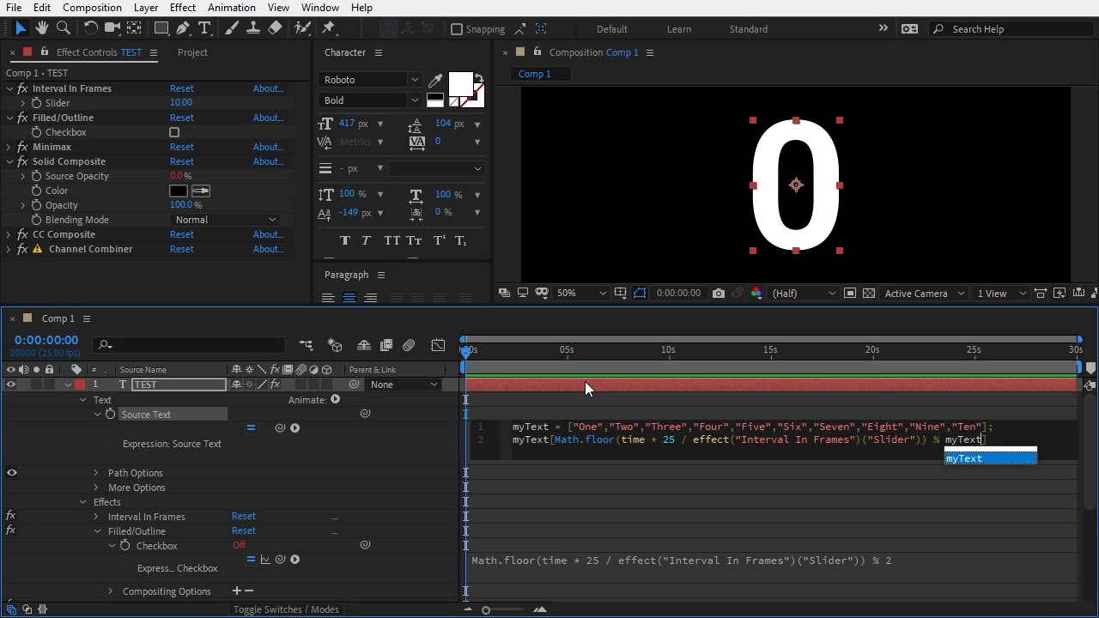
pyautogui.press('Escape')
pyautogui.write('.')
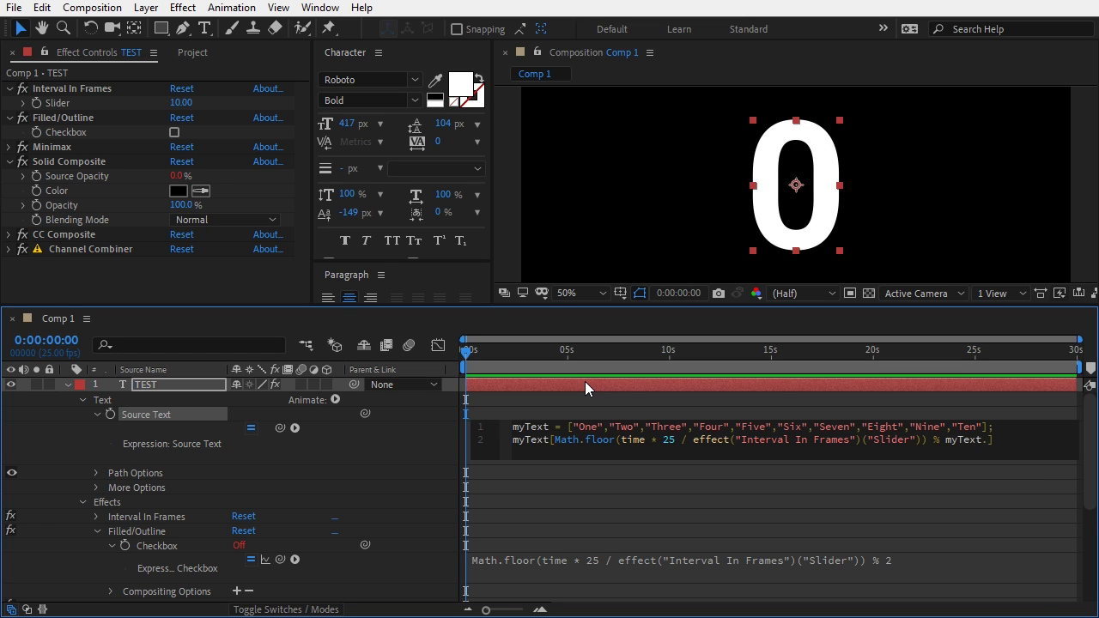
pyautogui.write('ength')
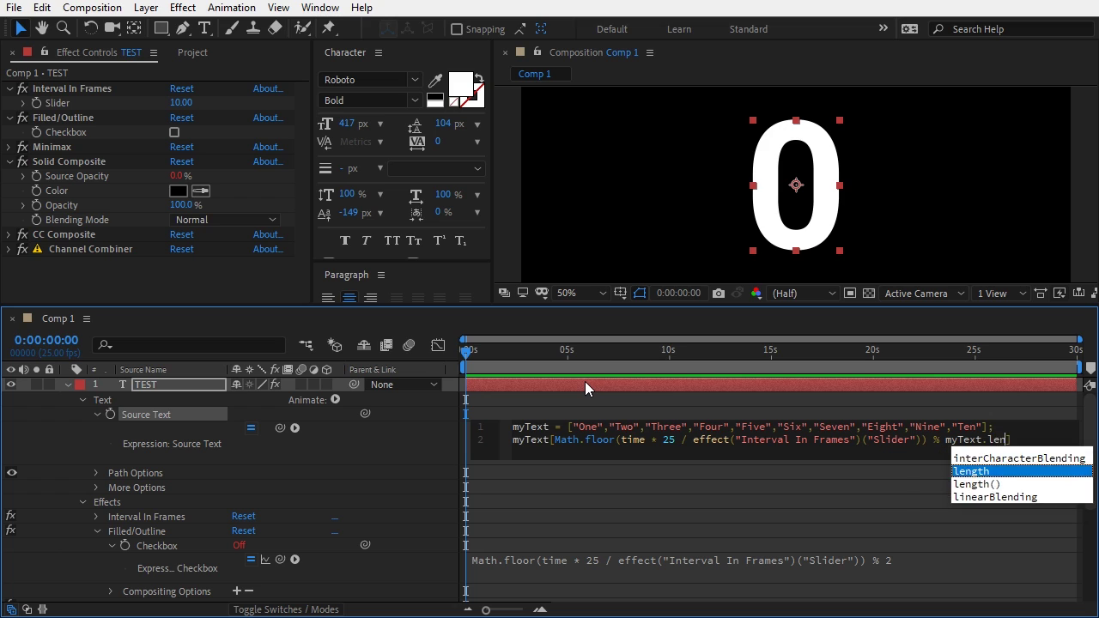
pyautogui.press('Return')
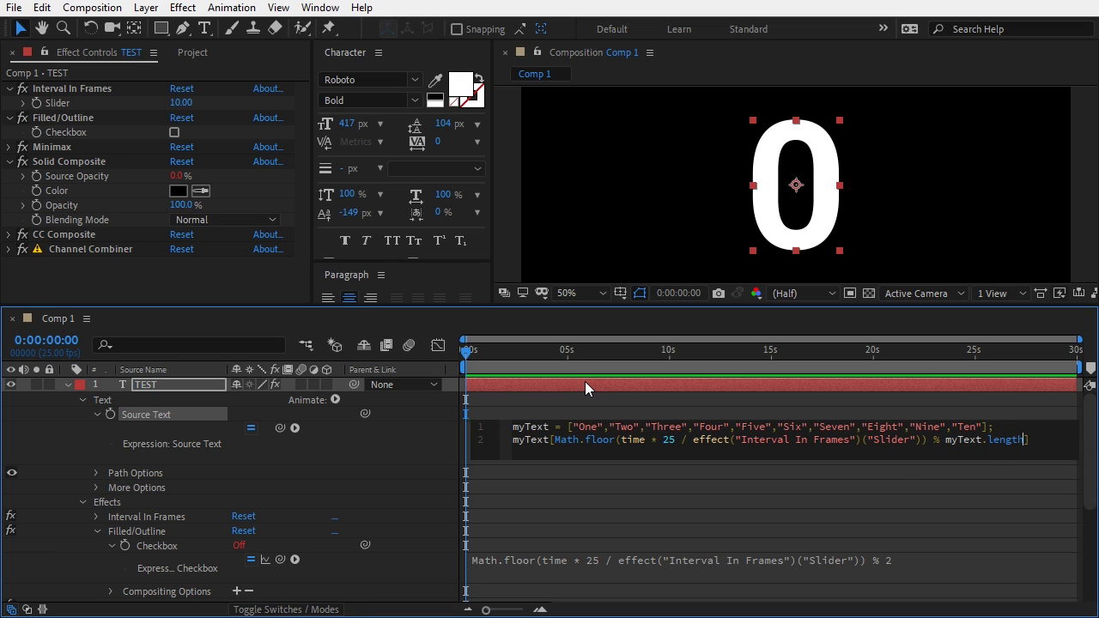
pyautogui.click(585, 381)
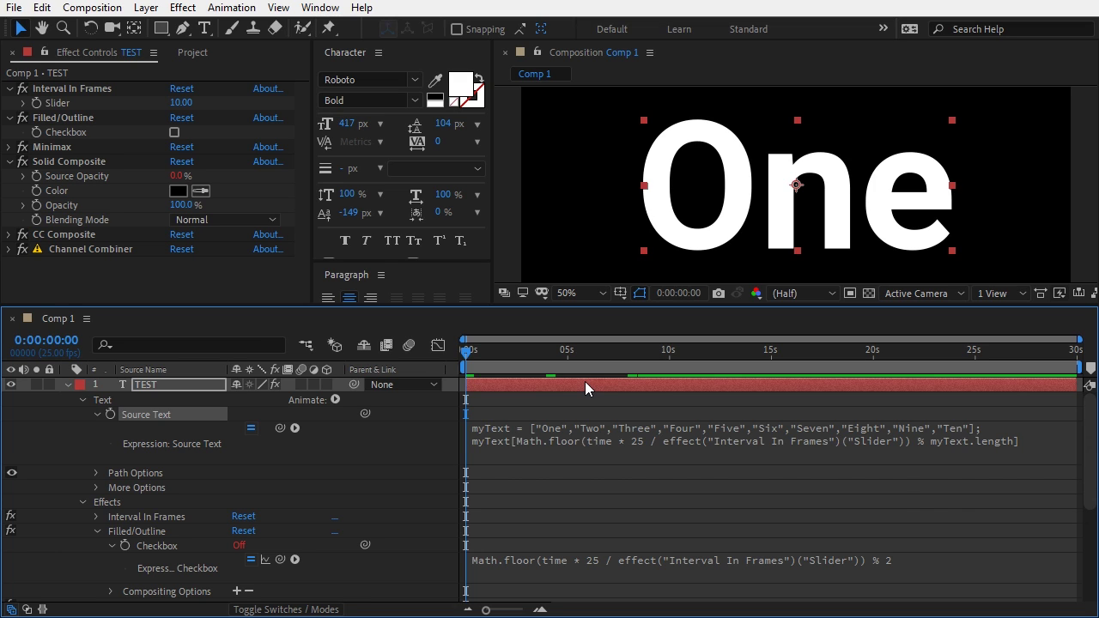
pyautogui.press('space')
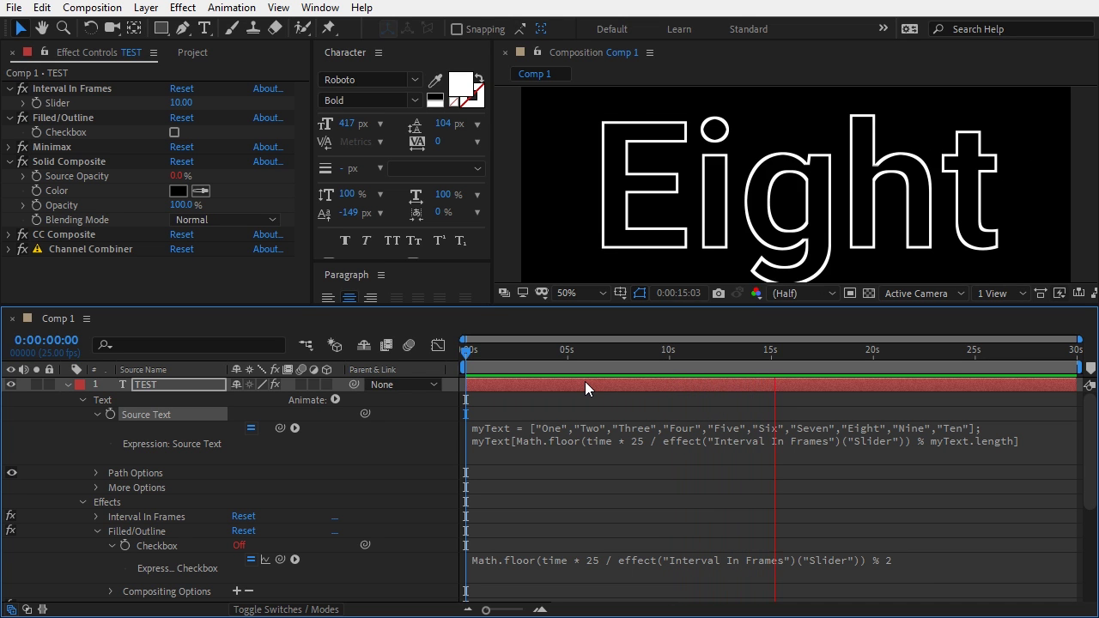
# Step: Preview Interval In Frames at 1, then at 25 so each word lasts one second
pyautogui.click(179, 102)
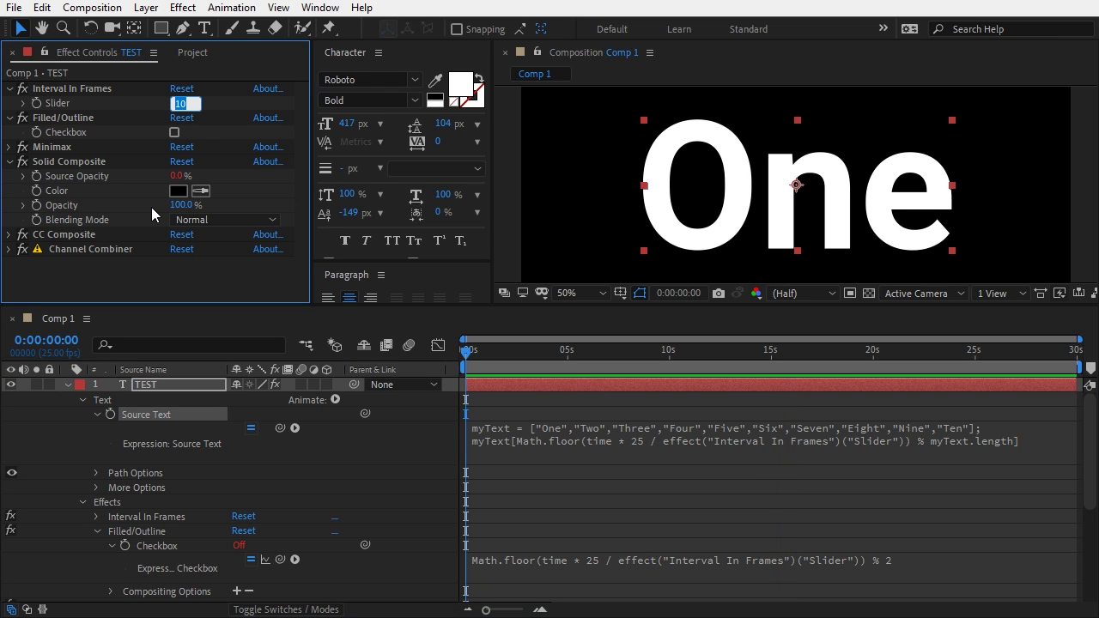
pyautogui.write('1')
pyautogui.press('Return')
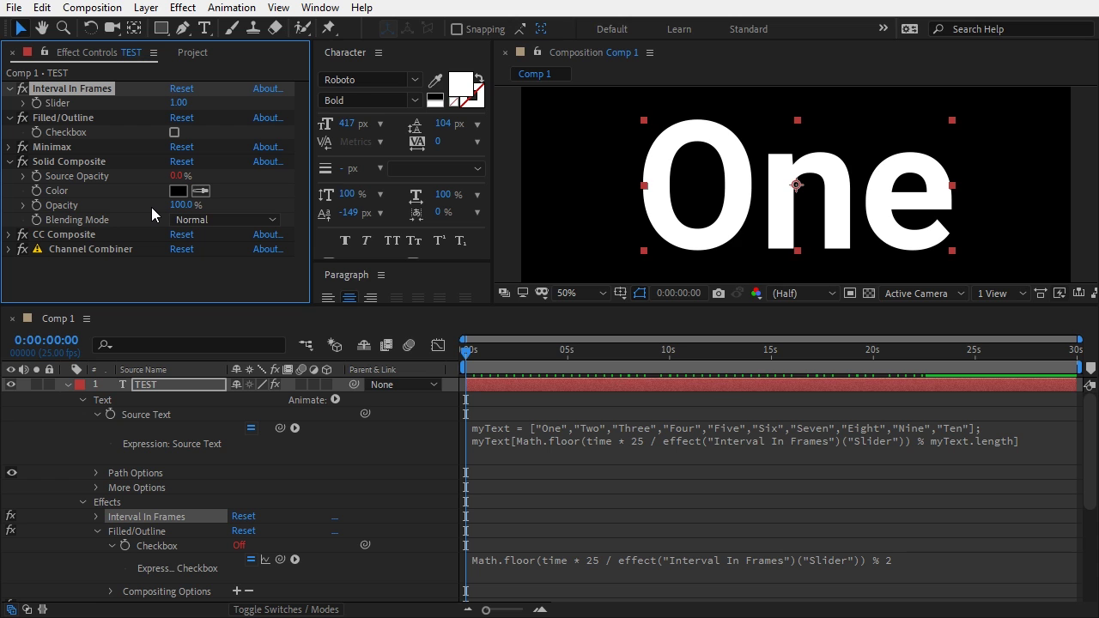
pyautogui.press('space')
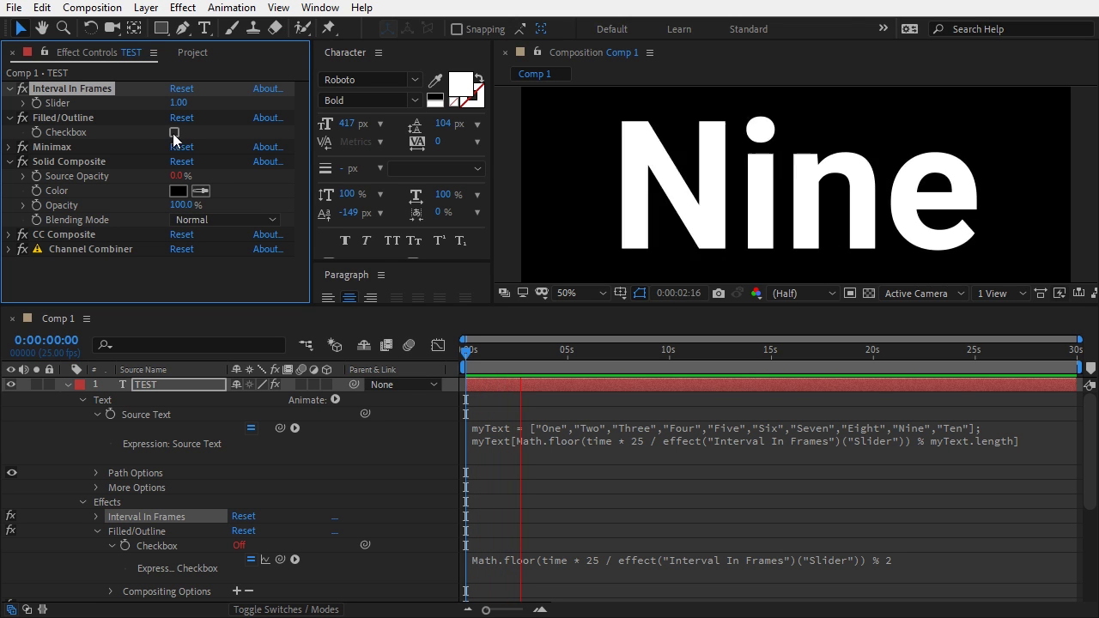
pyautogui.press('space')
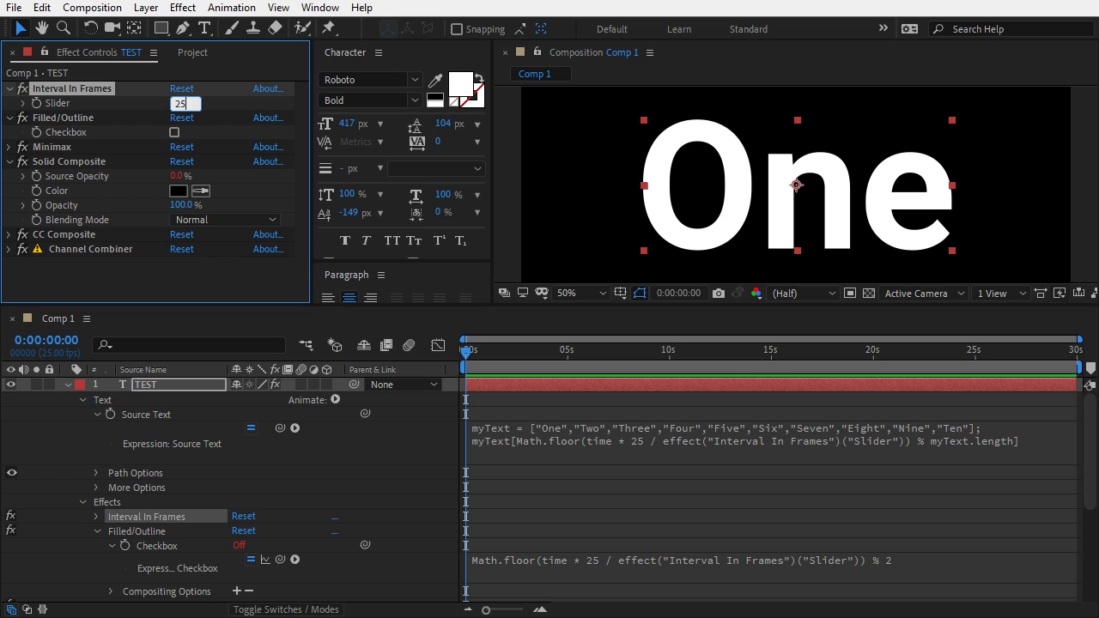
pyautogui.press('space')
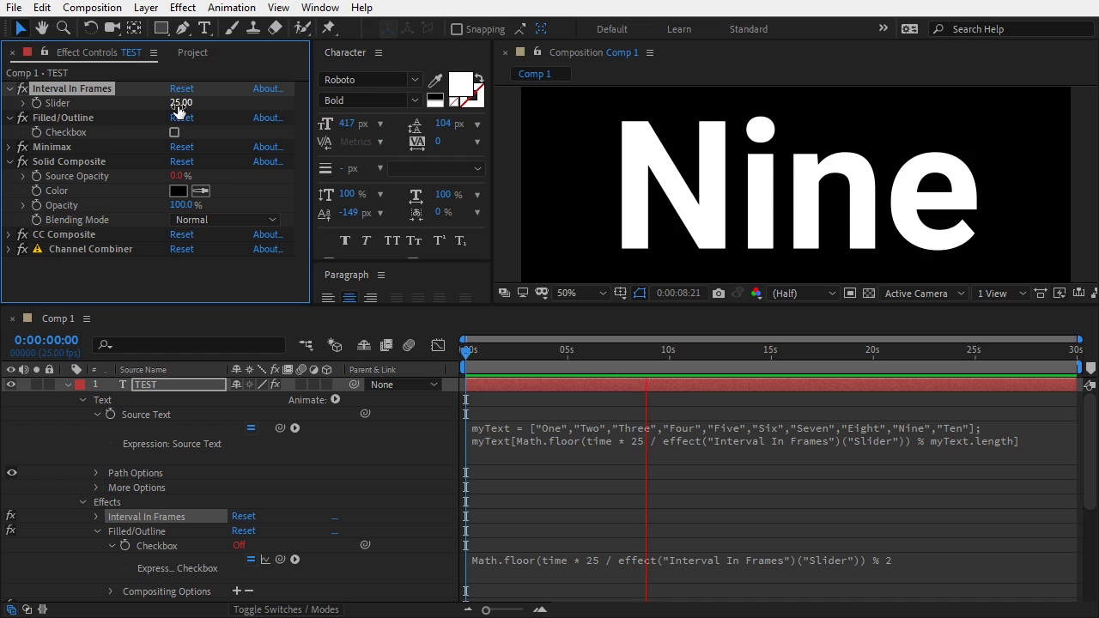
pyautogui.press('space')
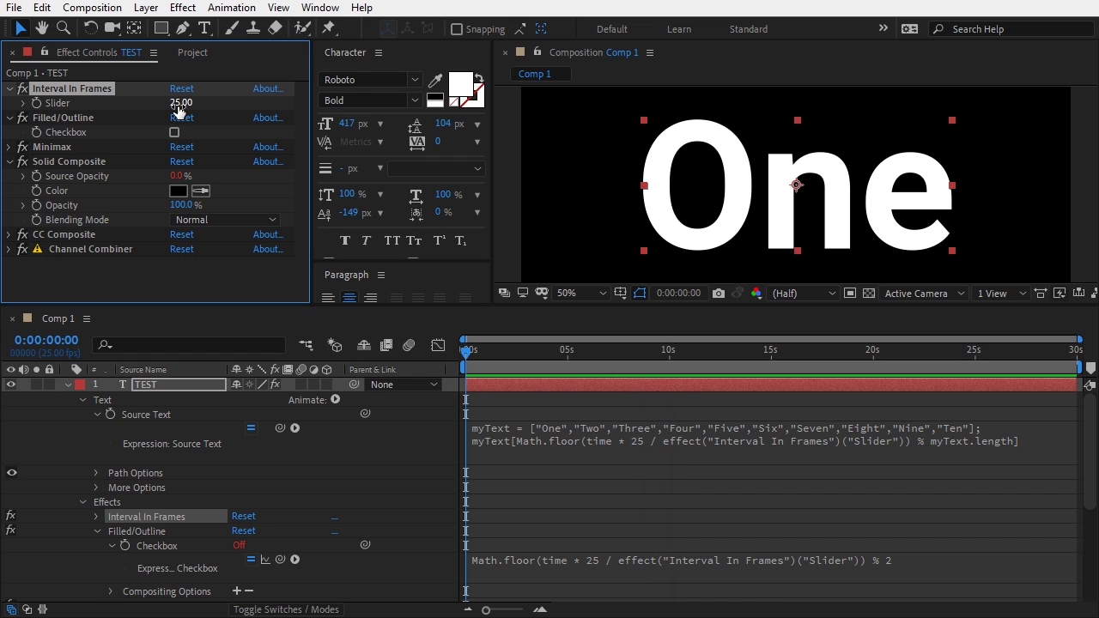